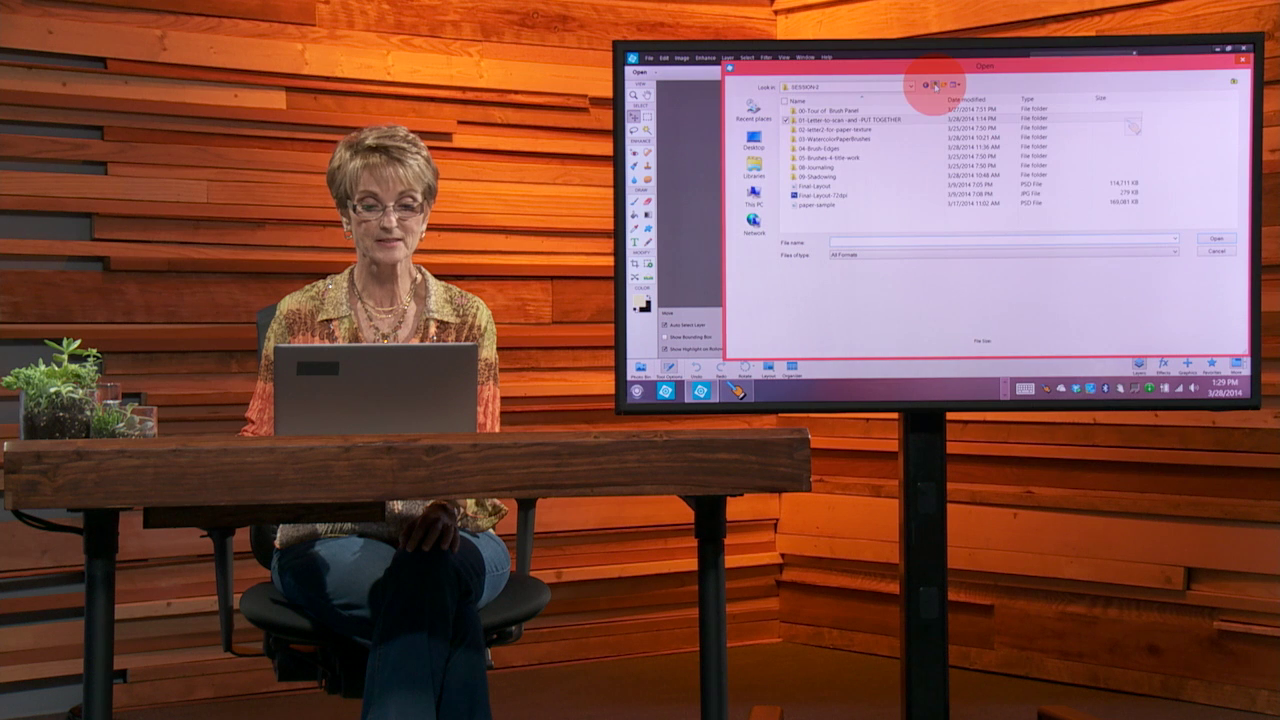
- Open the IMAG0587 photo from SESSION-2's 03-WatercolorPaperBrushes folder
left_click(898, 120)
left_click(516, 159)
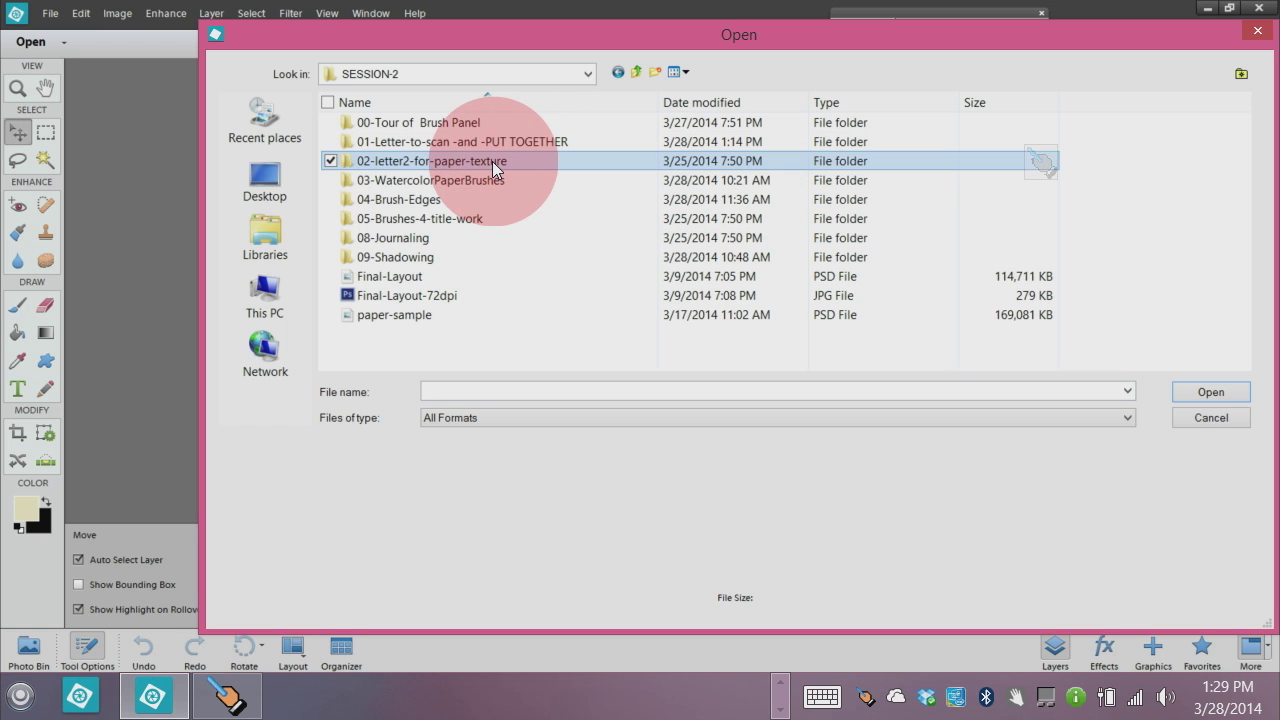
left_click(492, 161)
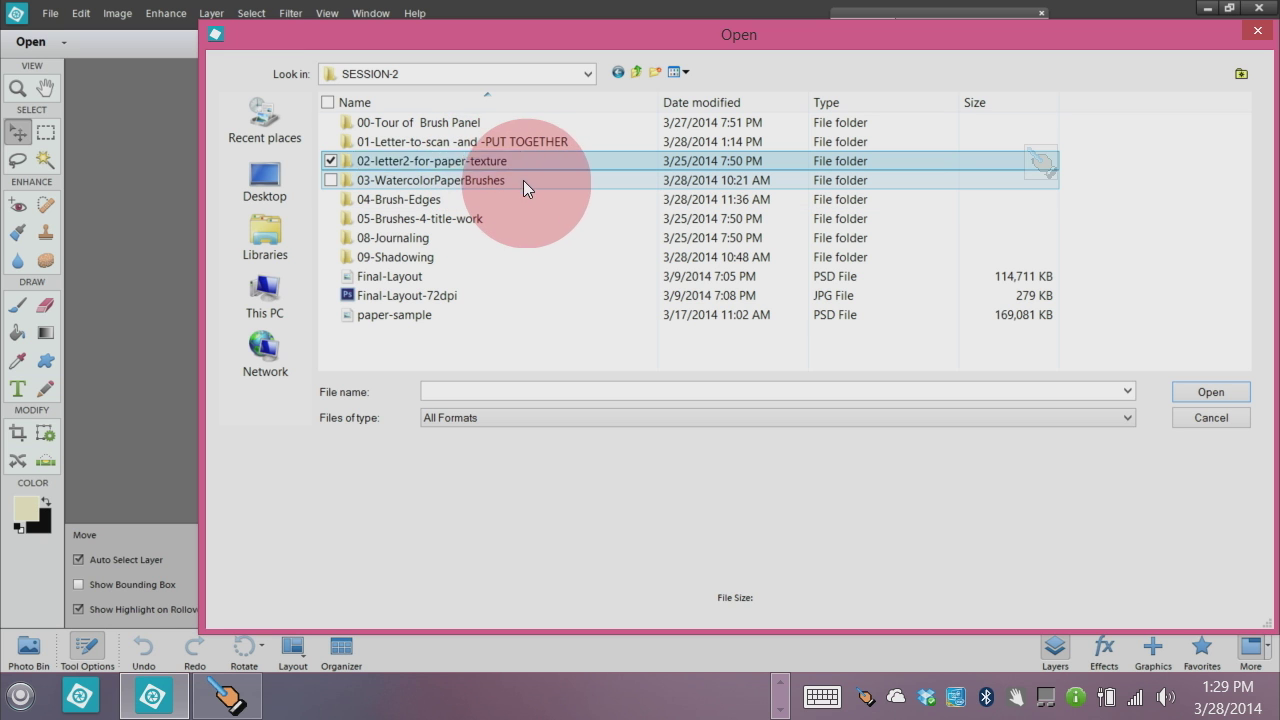
key("Escape")
double_click(496, 159)
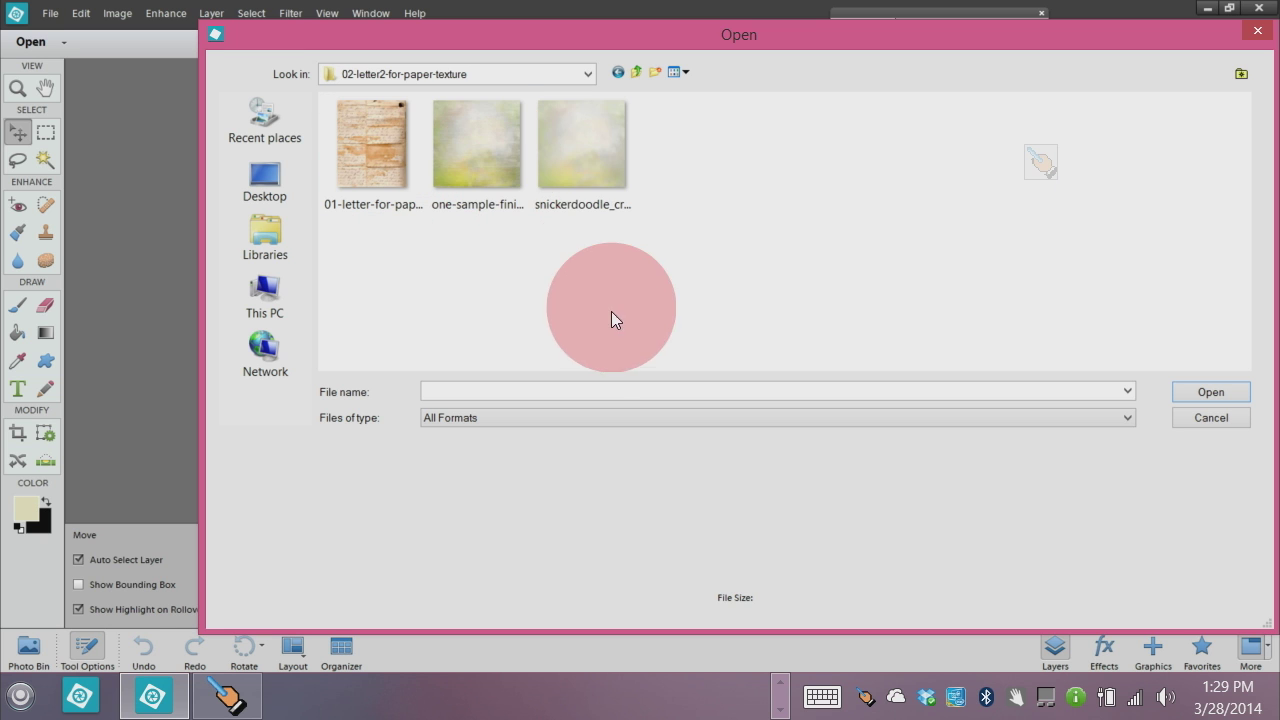
left_click(634, 72)
double_click(478, 181)
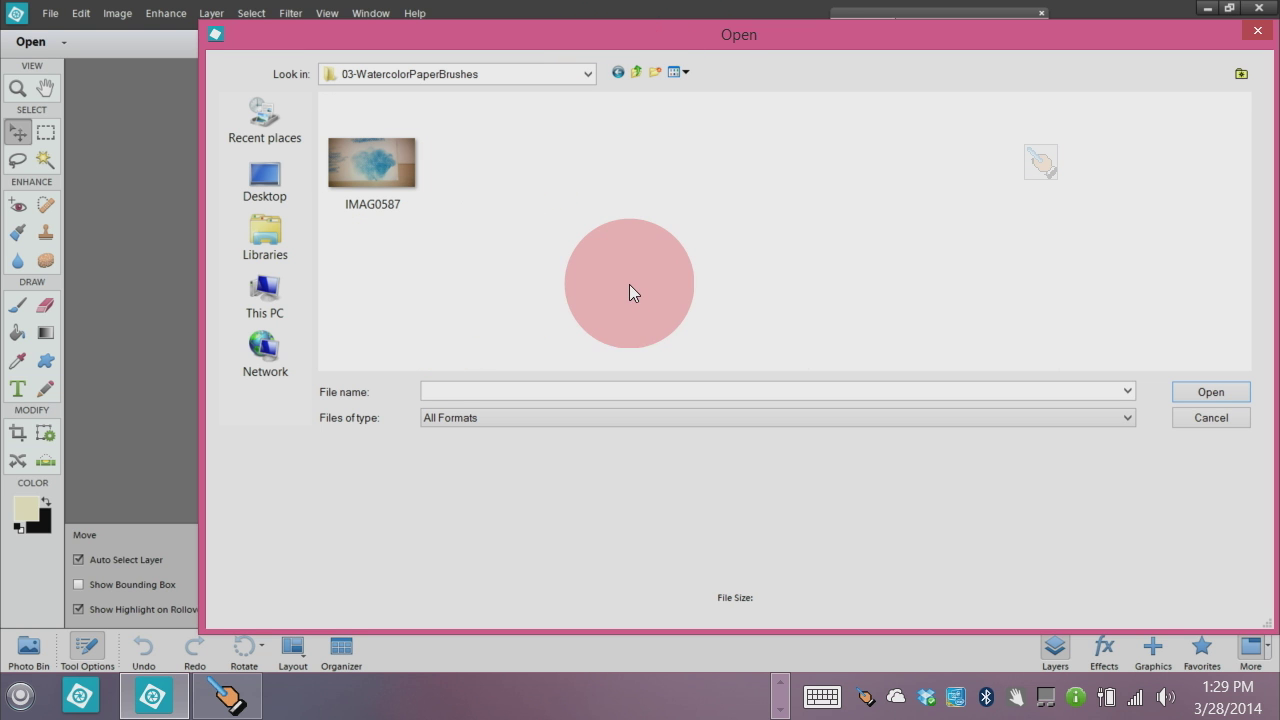
left_click(386, 170)
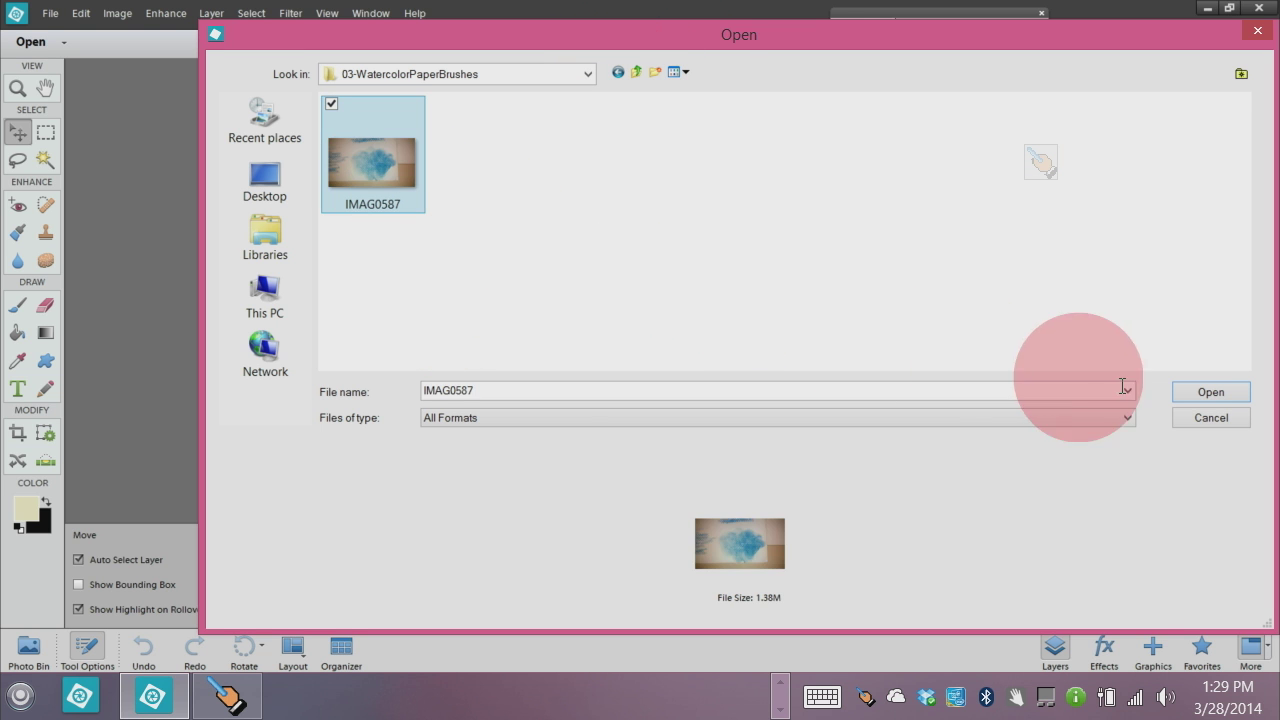
left_click(1210, 392)
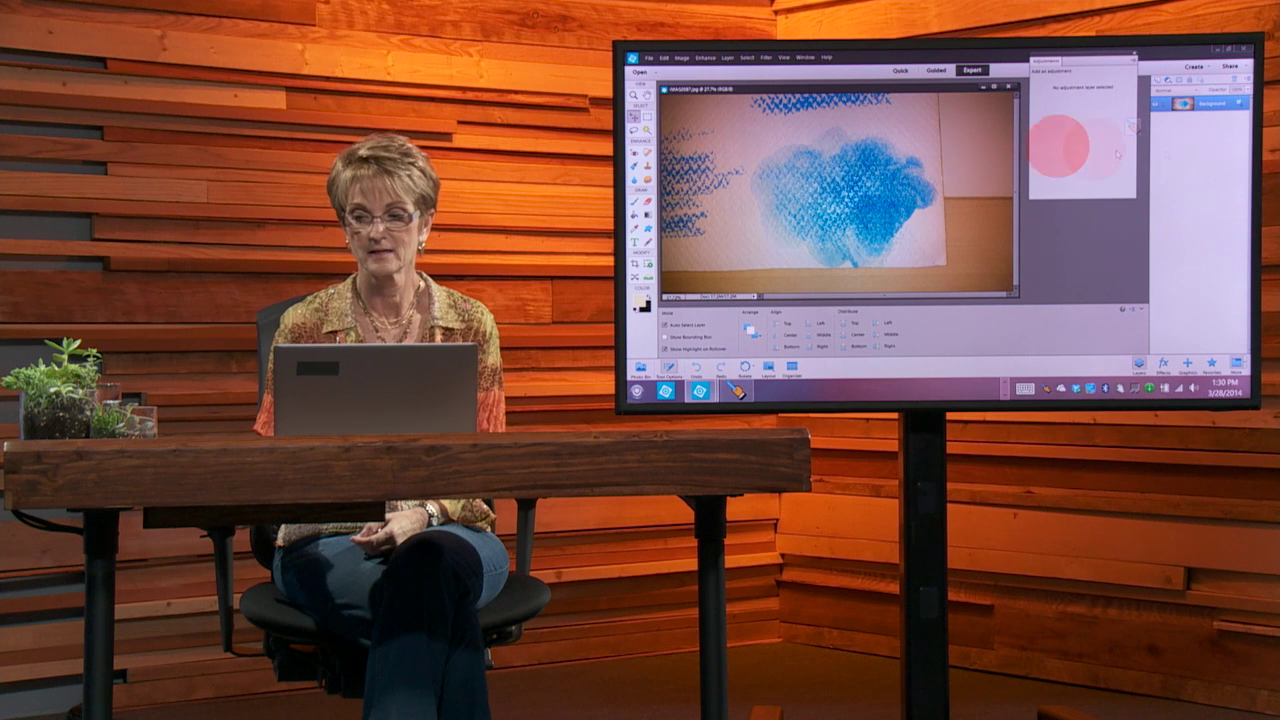
- Convert the Background into an editable Layer 0, then enlarge and reposition the document window
double_click(1214, 104)
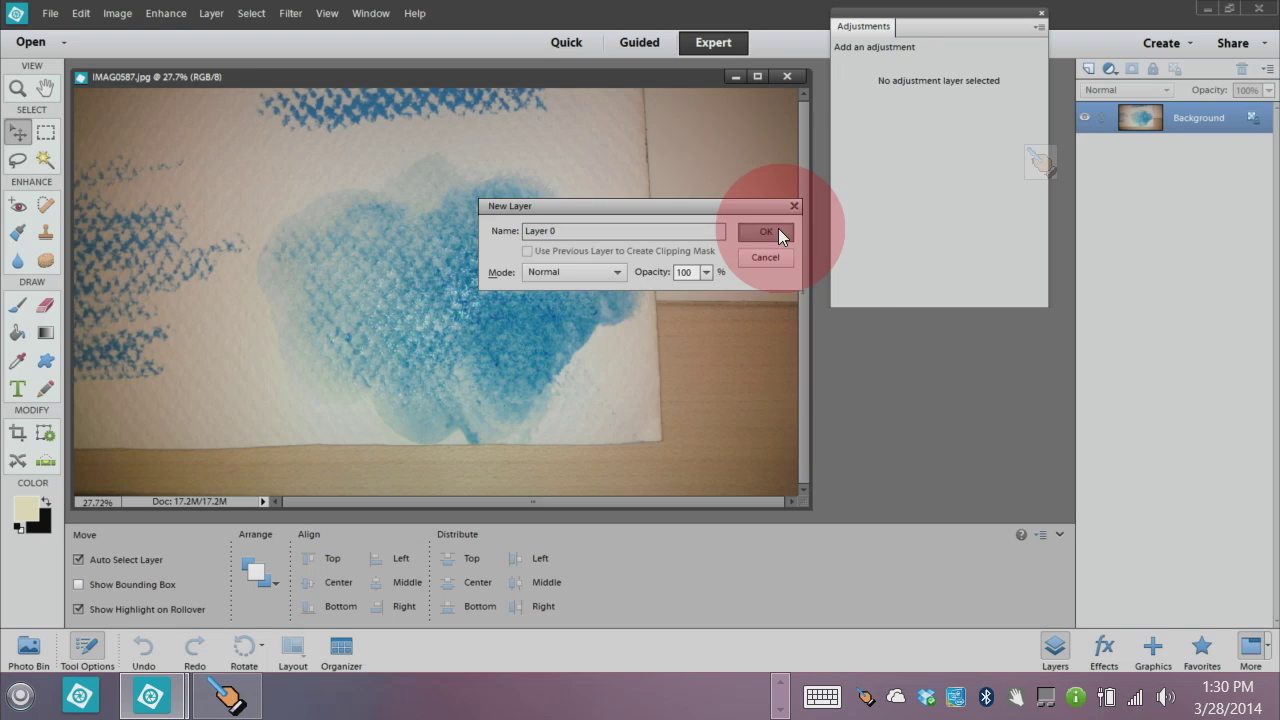
left_click(992, 163)
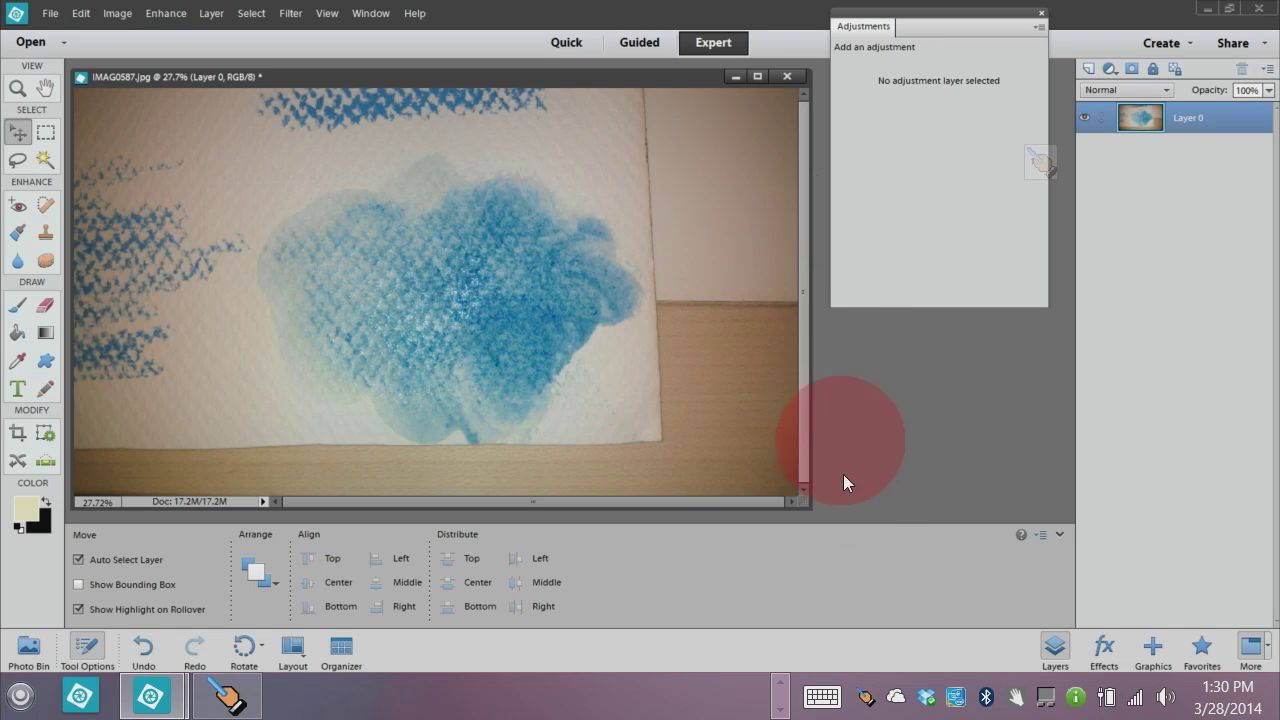
left_click_drag(820, 524, 860, 566)
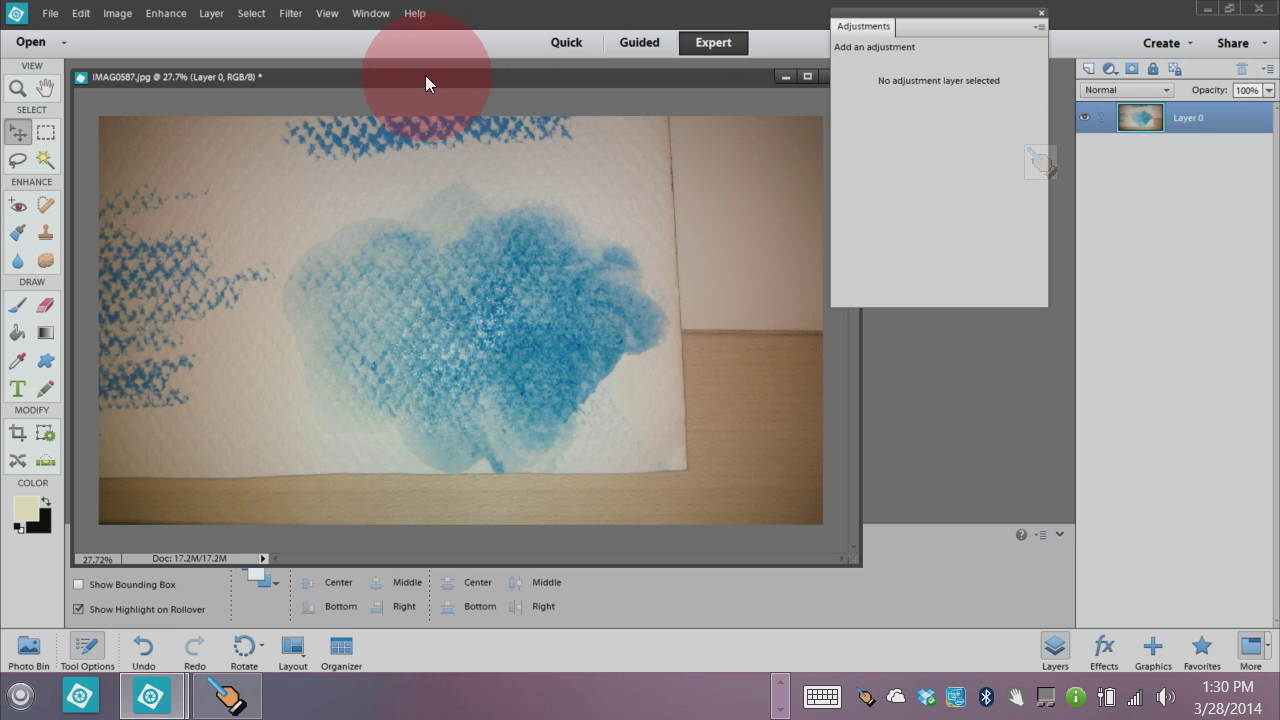
left_click_drag(425, 83, 411, 73)
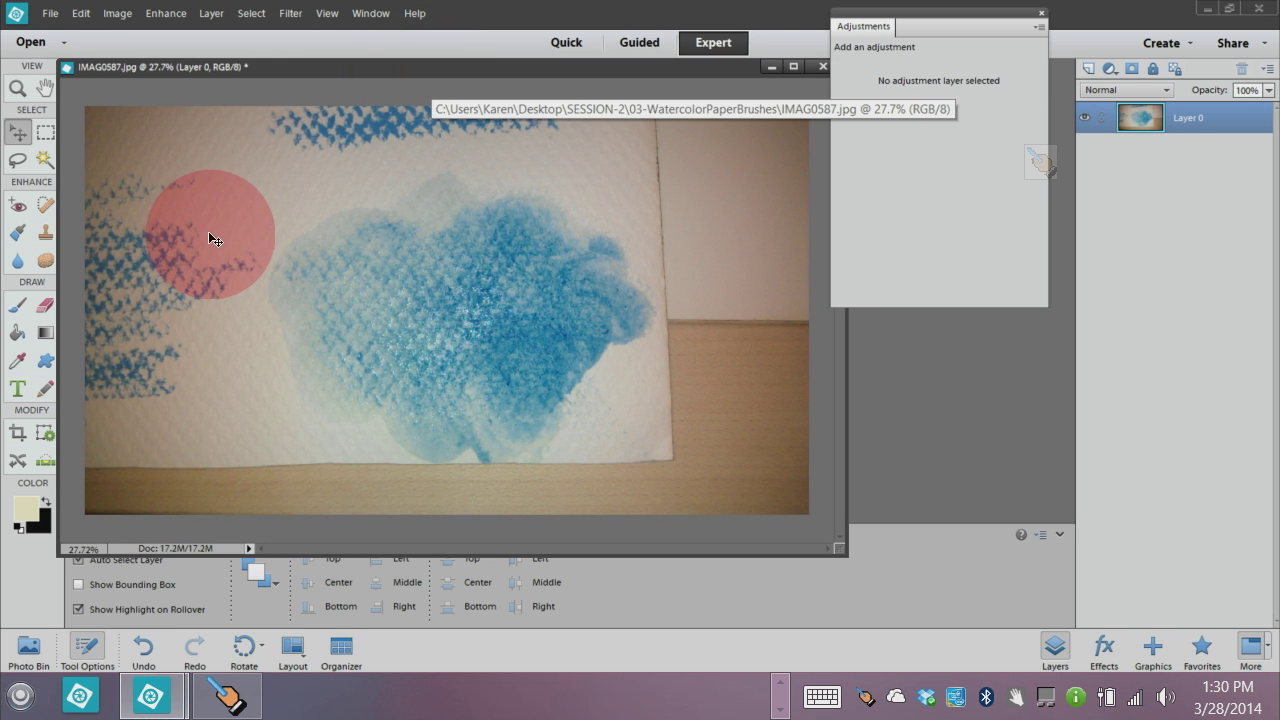
- Crop the photo to a tight box around the blue watercolour smear
left_click(17, 436)
left_click_drag(244, 148, 682, 487)
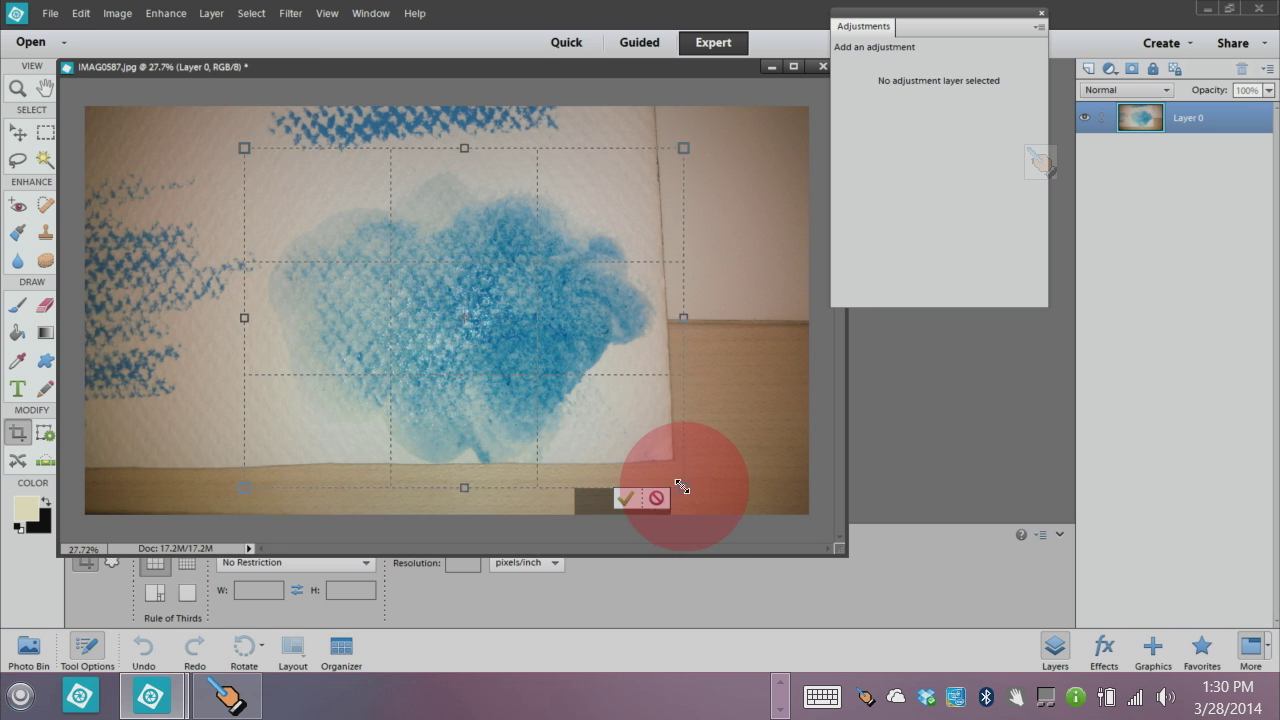
left_click(625, 497)
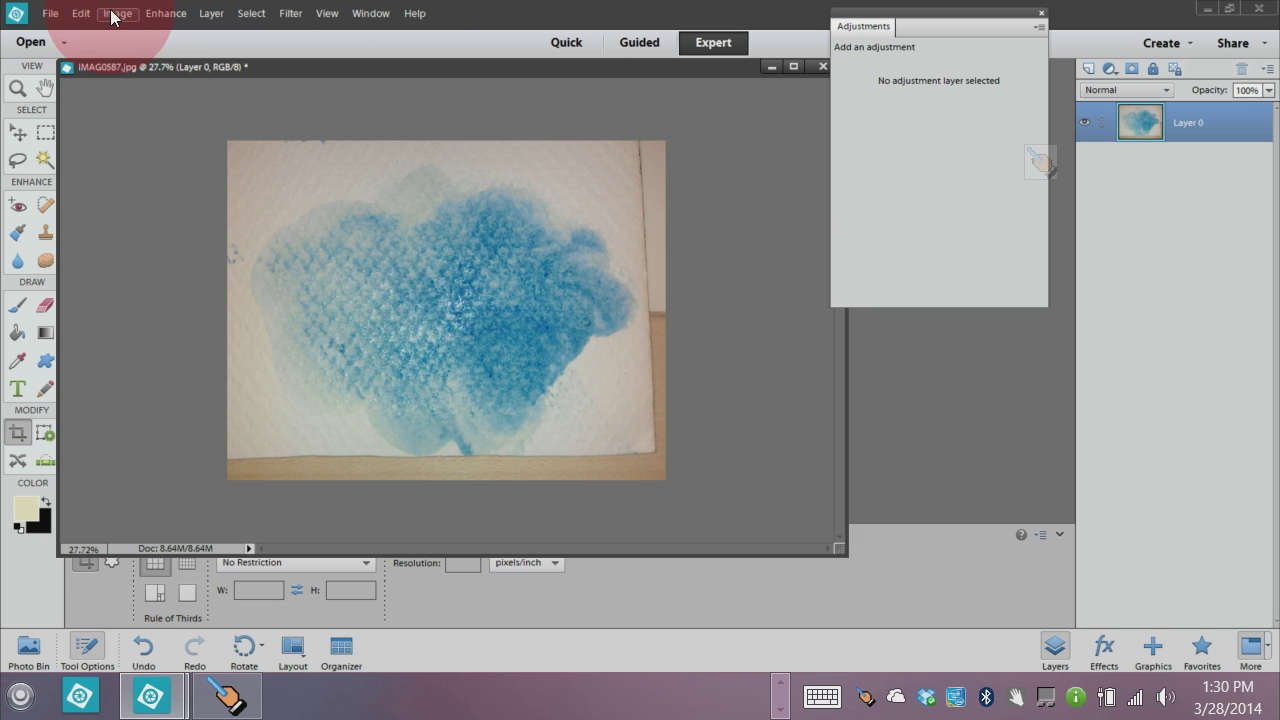
- Preview the black-and-white styles from Infrared Effect through Vivid Landscapes
left_click(165, 13)
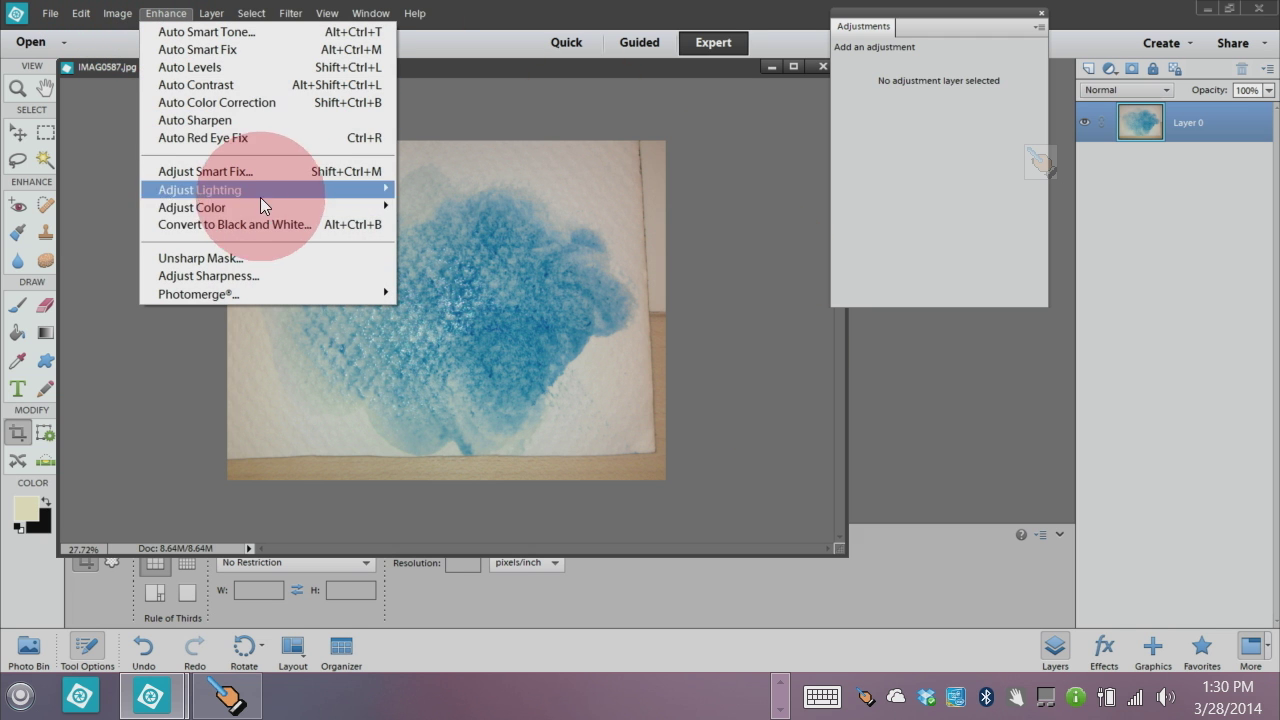
left_click(248, 224)
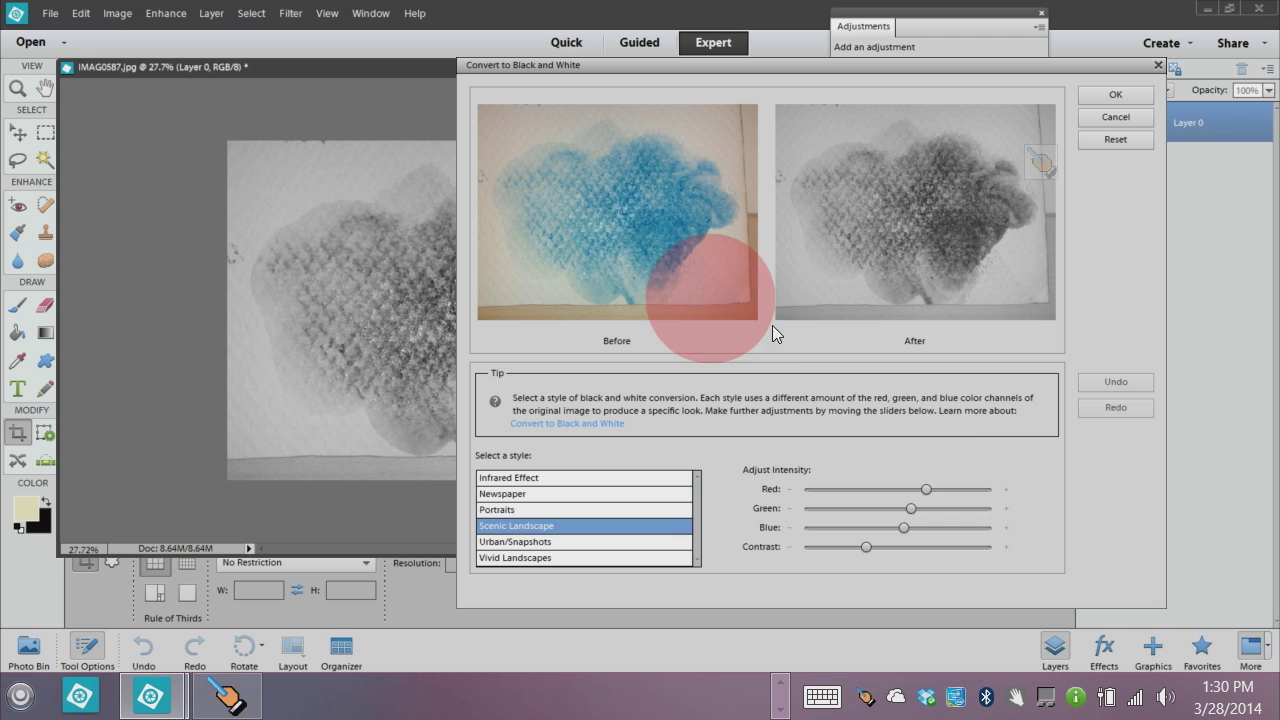
left_click(557, 480)
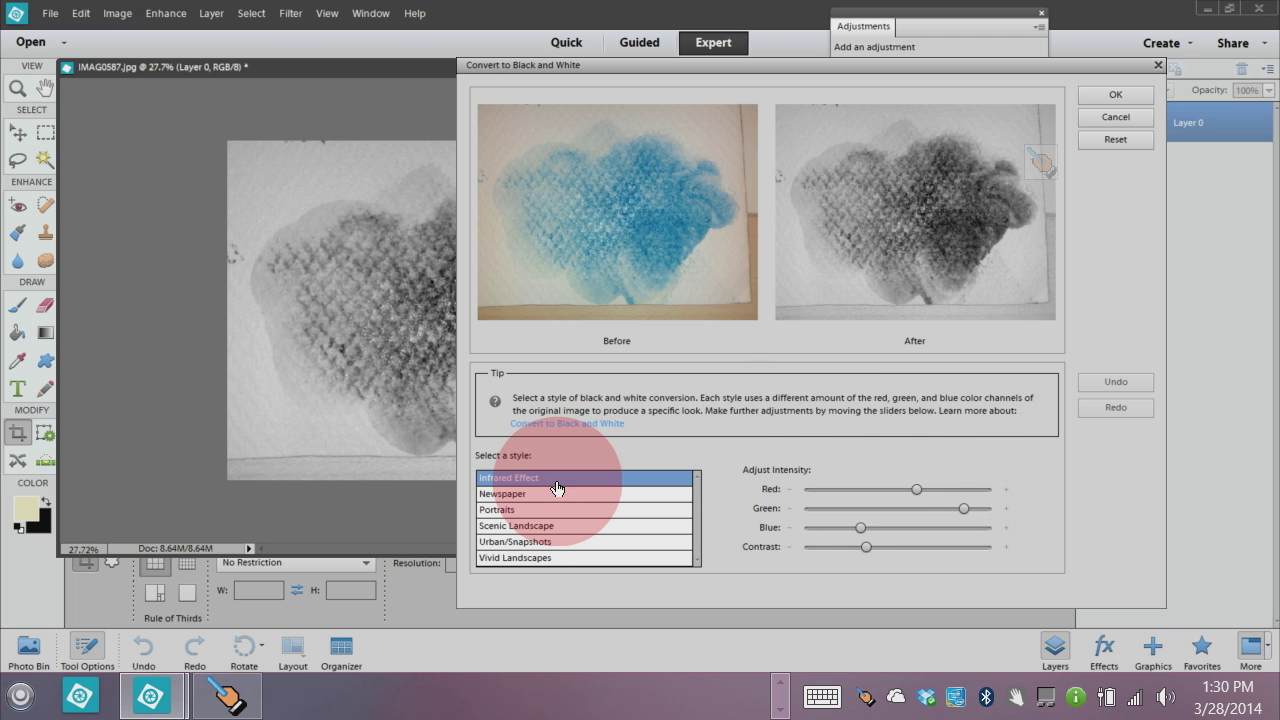
left_click(550, 496)
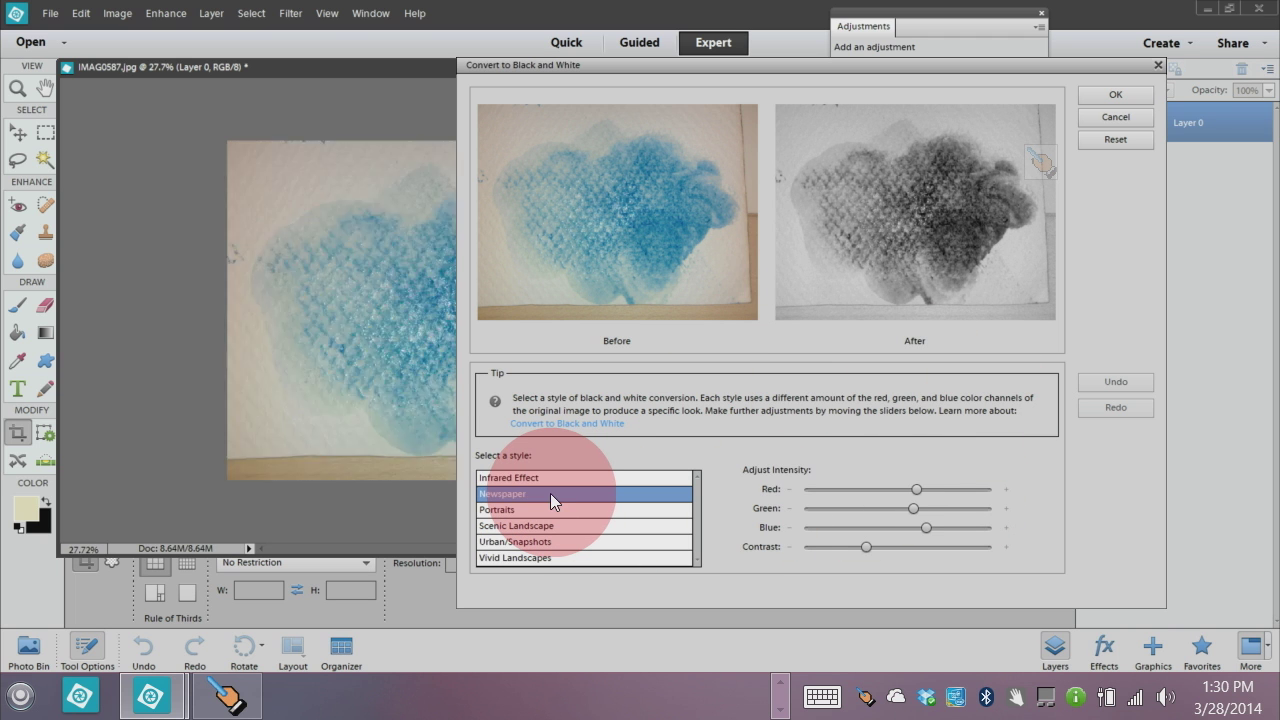
left_click(550, 508)
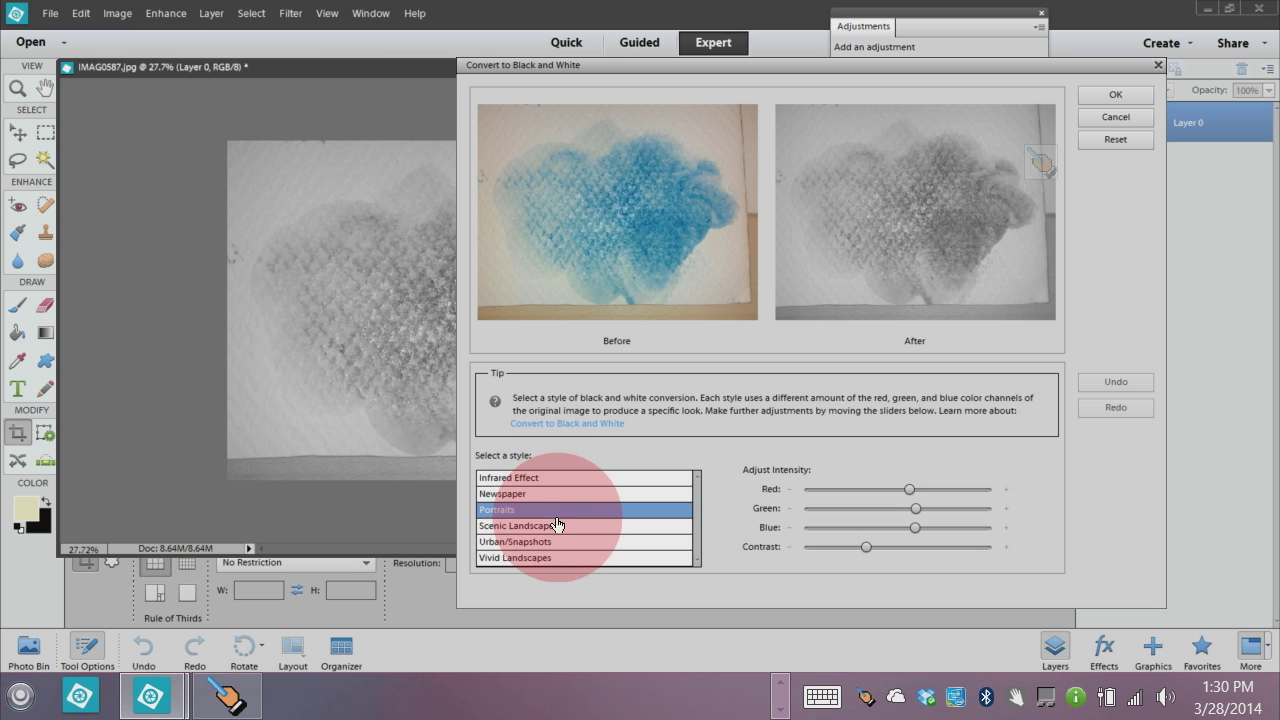
left_click(558, 525)
left_click(566, 543)
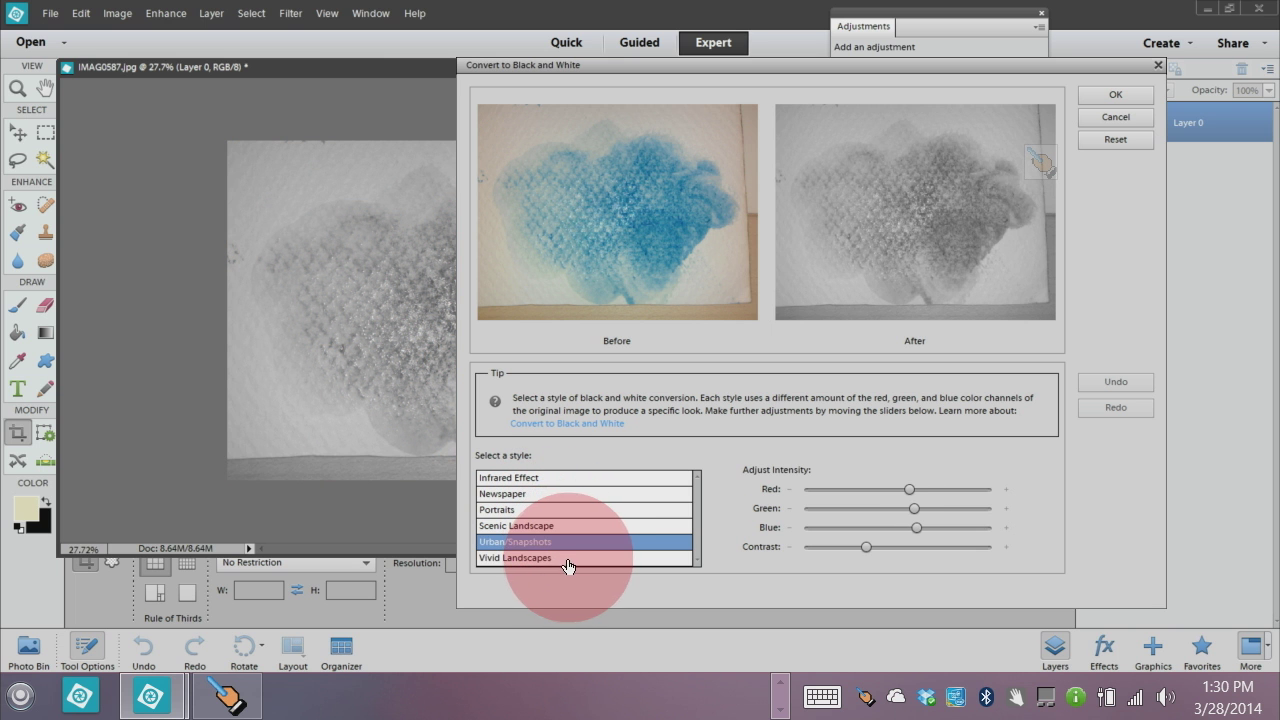
left_click(568, 558)
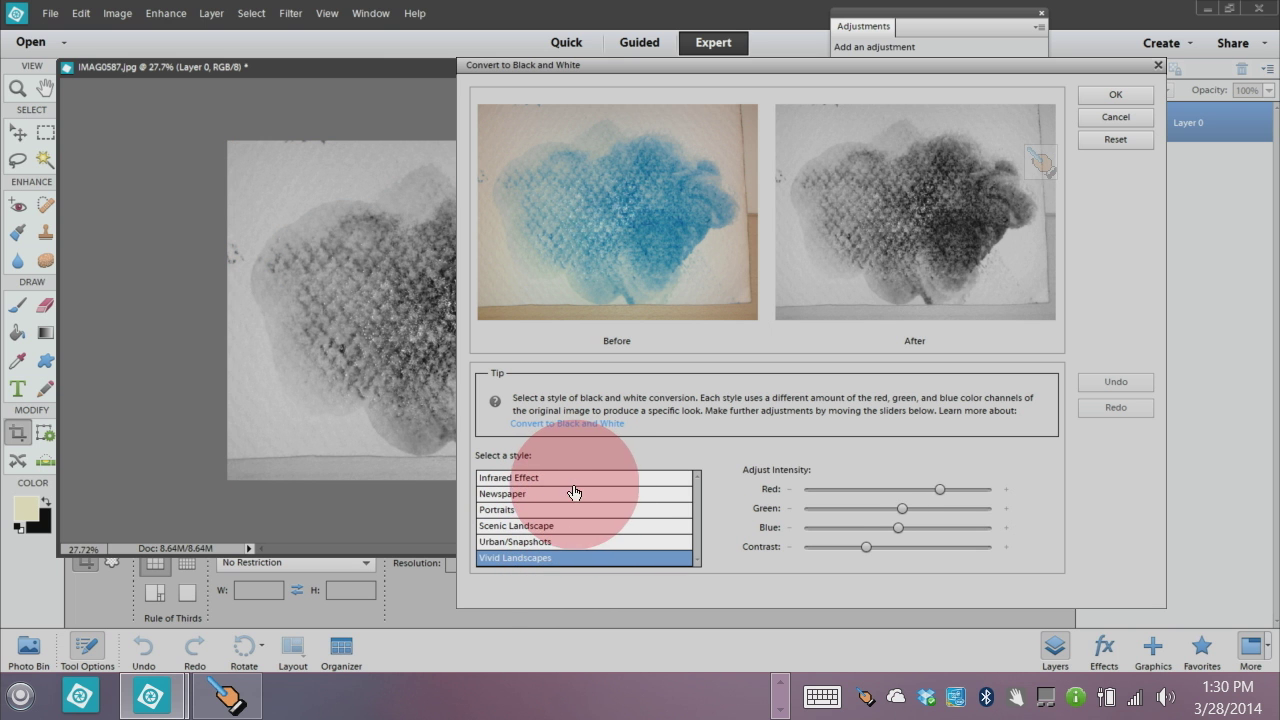
- Settle on Vivid Landscapes, raise the contrast slightly, and apply the conversion
left_click(572, 479)
left_click(563, 557)
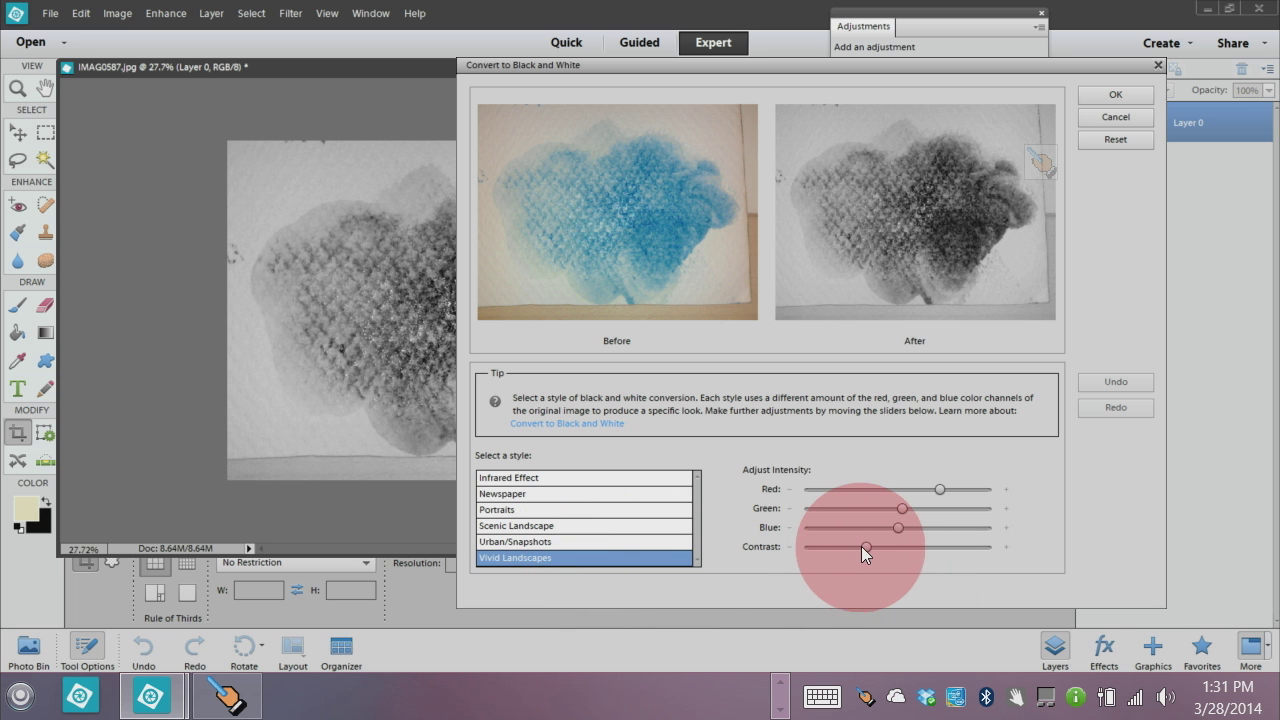
left_click_drag(862, 545, 898, 549)
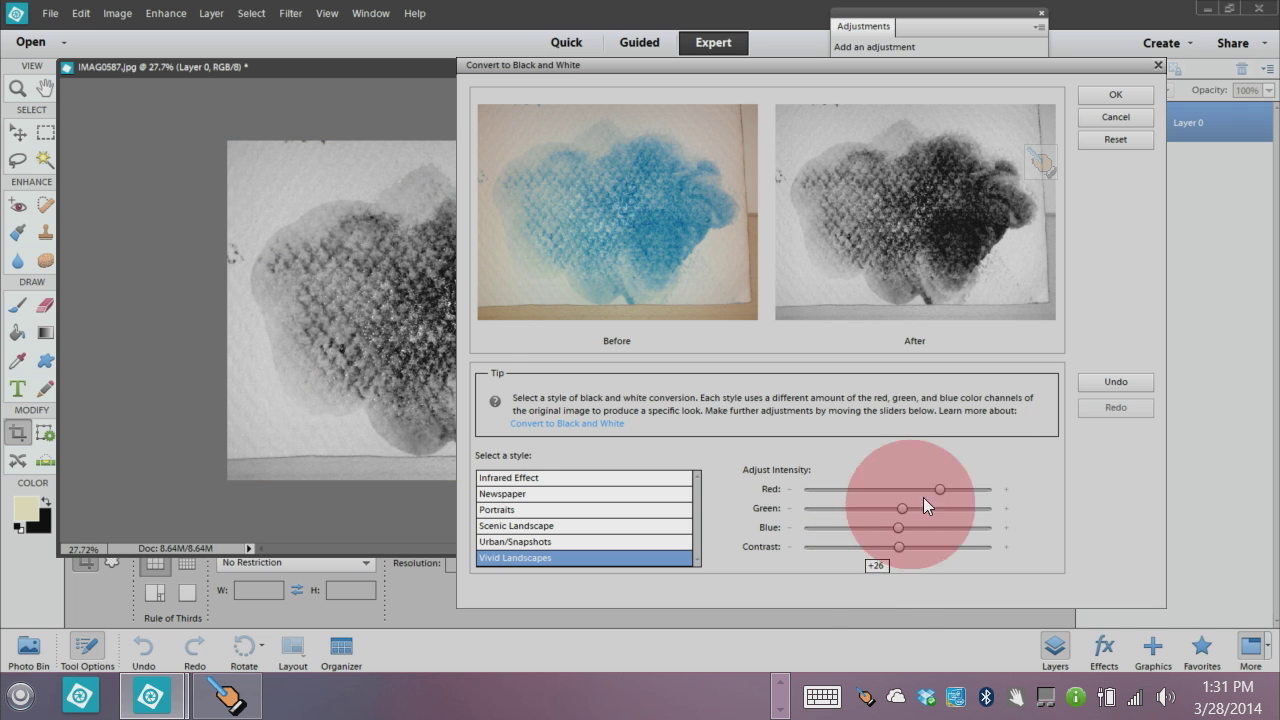
left_click(1117, 95)
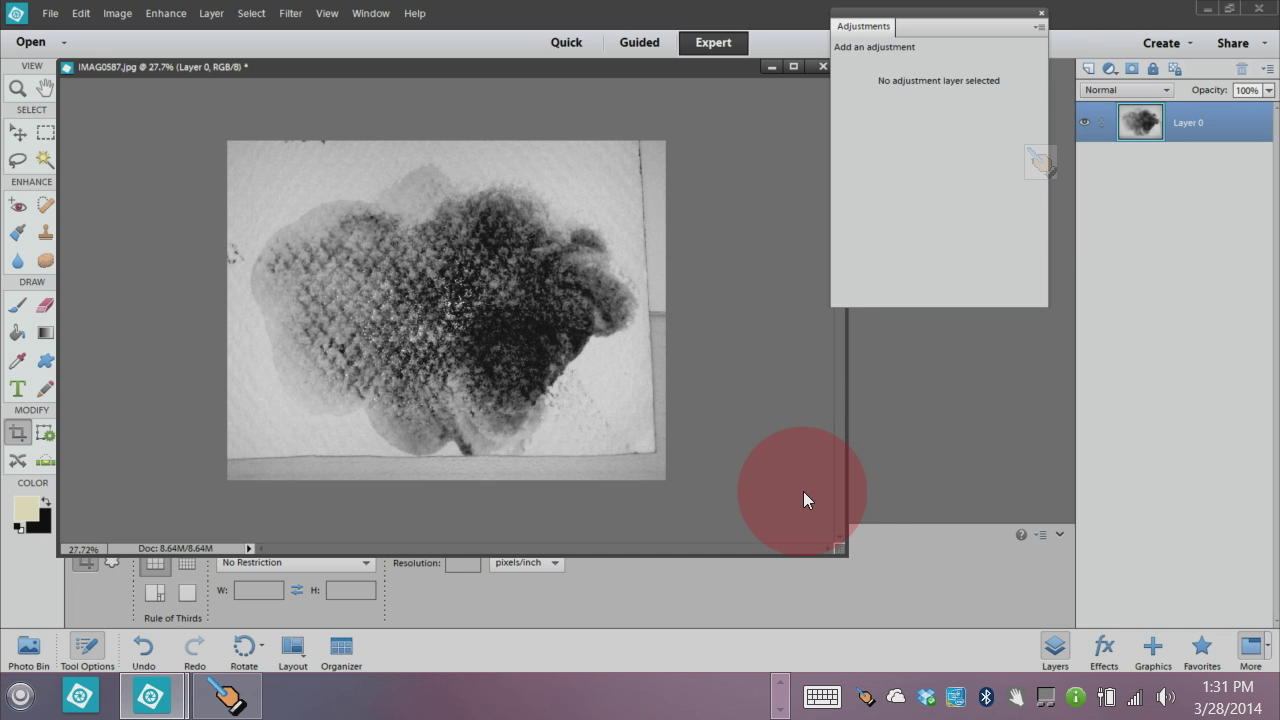
- In Image Size, set resolution to 300 pixels/inch and width to 2500 pixels (height 1931)
left_click(118, 16)
mouse_move(120, 120)
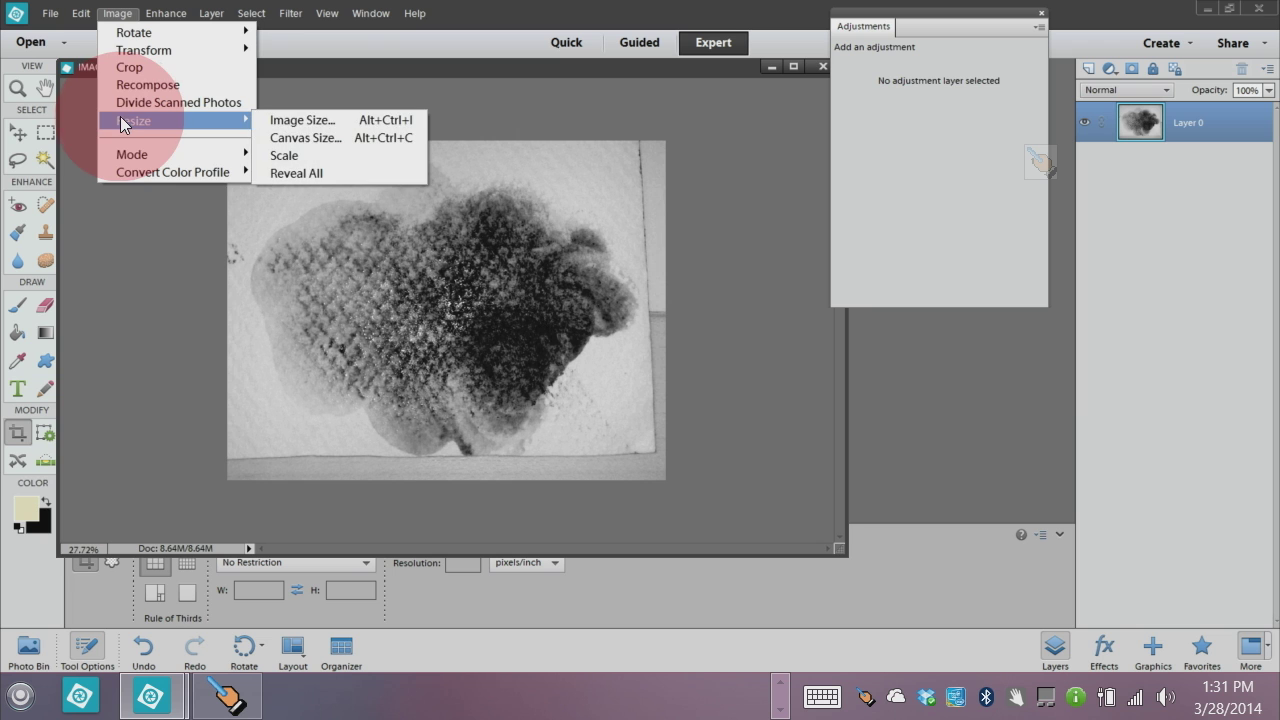
left_click(290, 120)
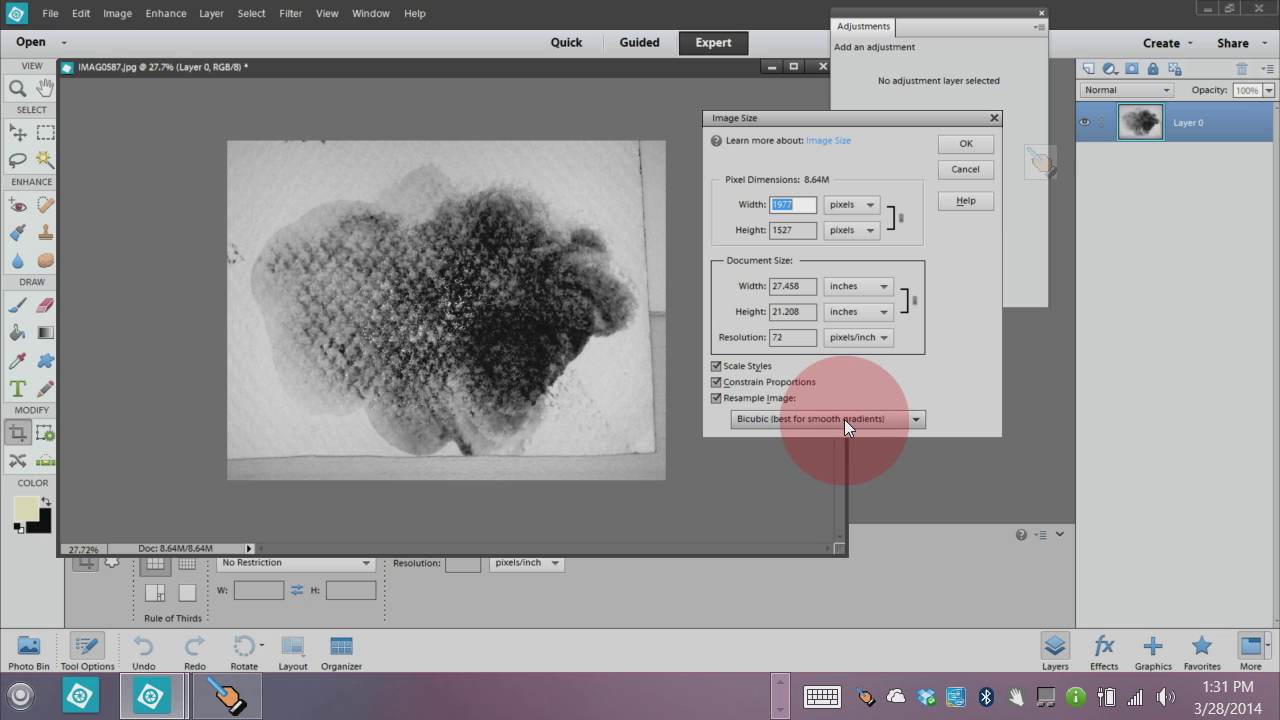
left_click_drag(790, 337, 752, 338)
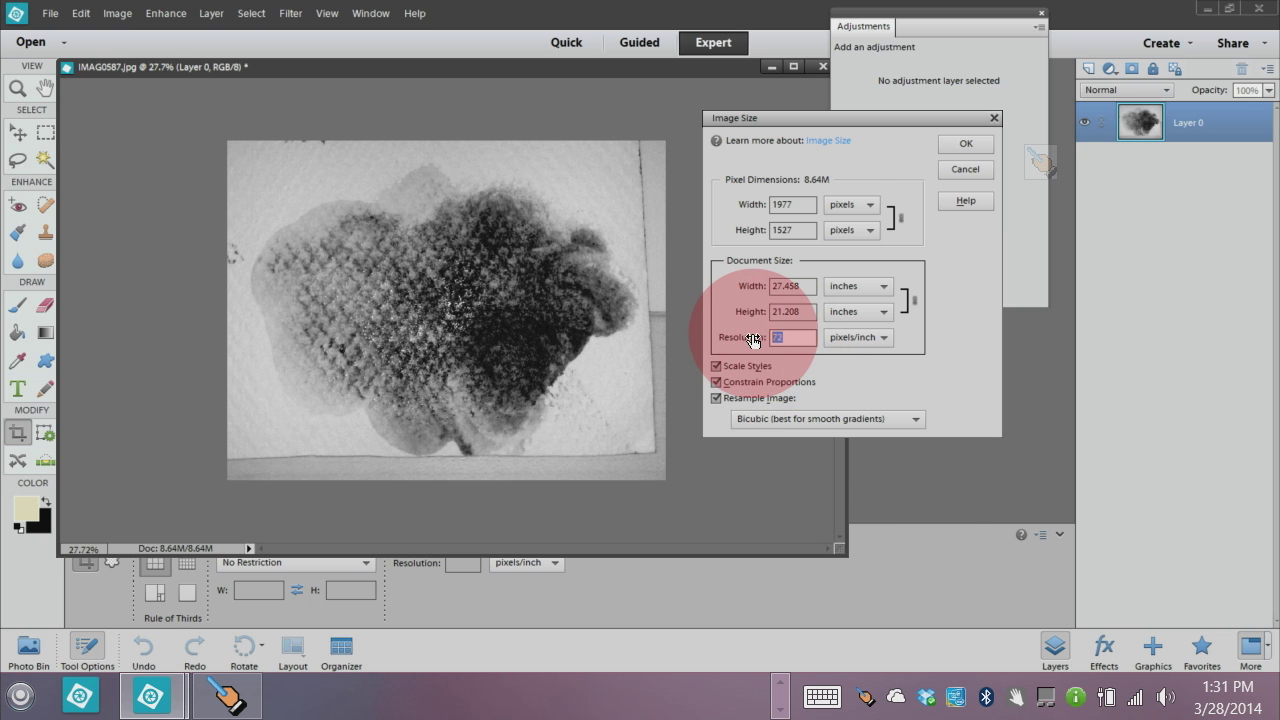
type("3000")
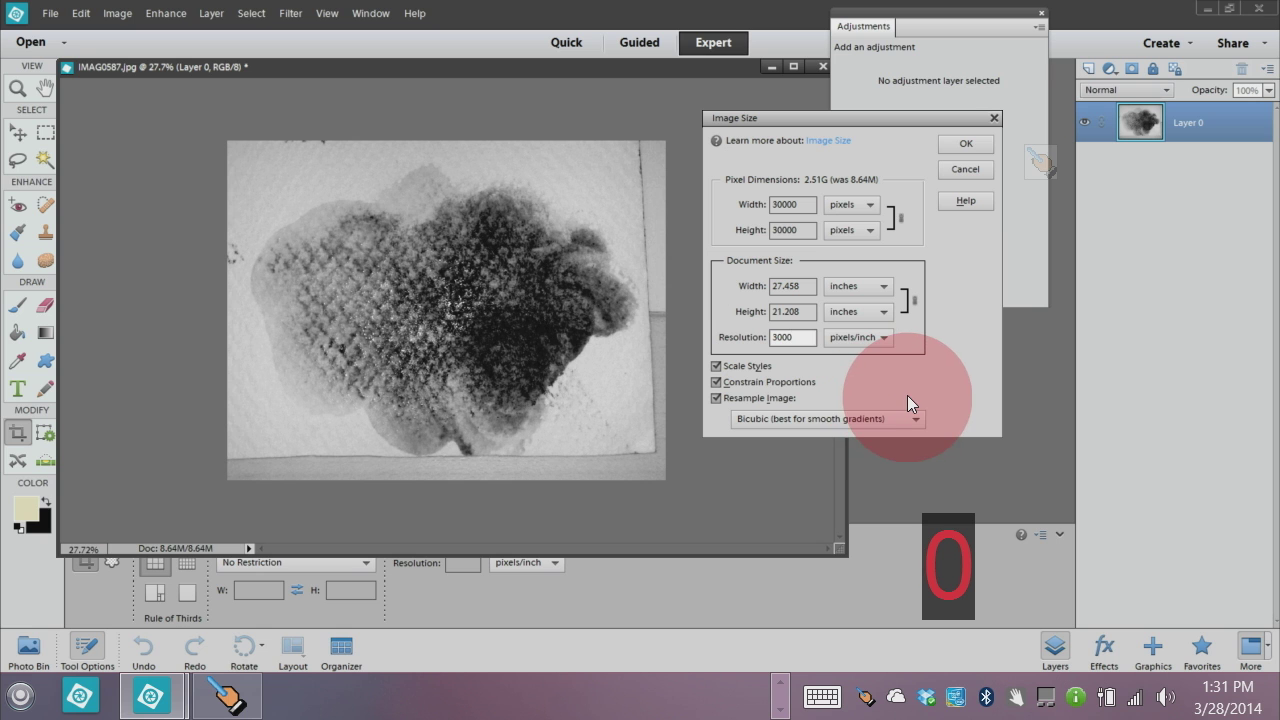
key("BackSpace")
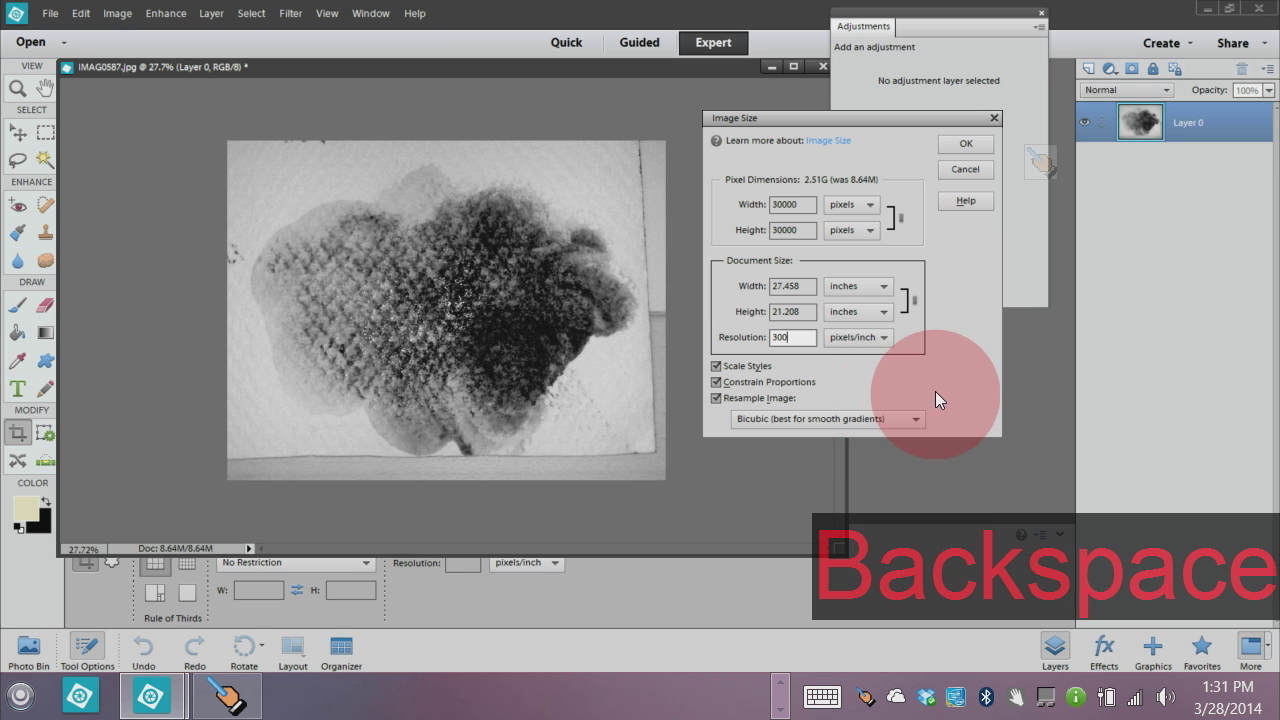
double_click(800, 230)
type("25")
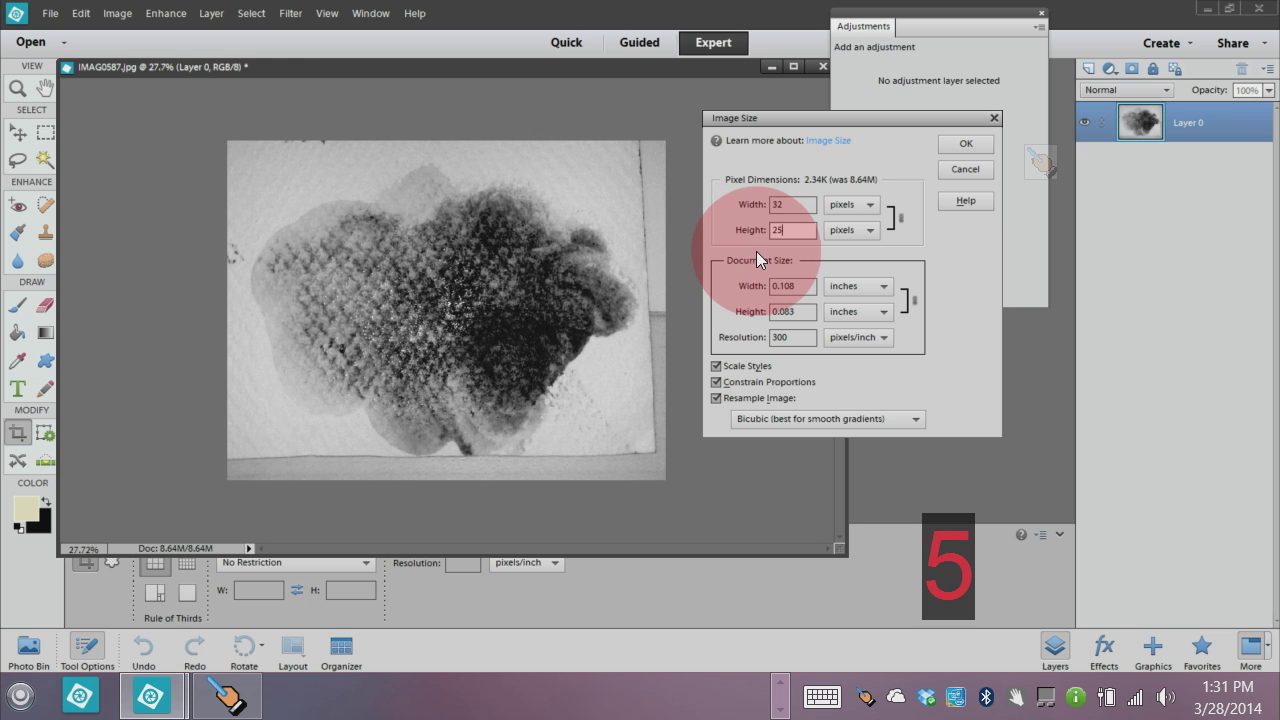
type("00")
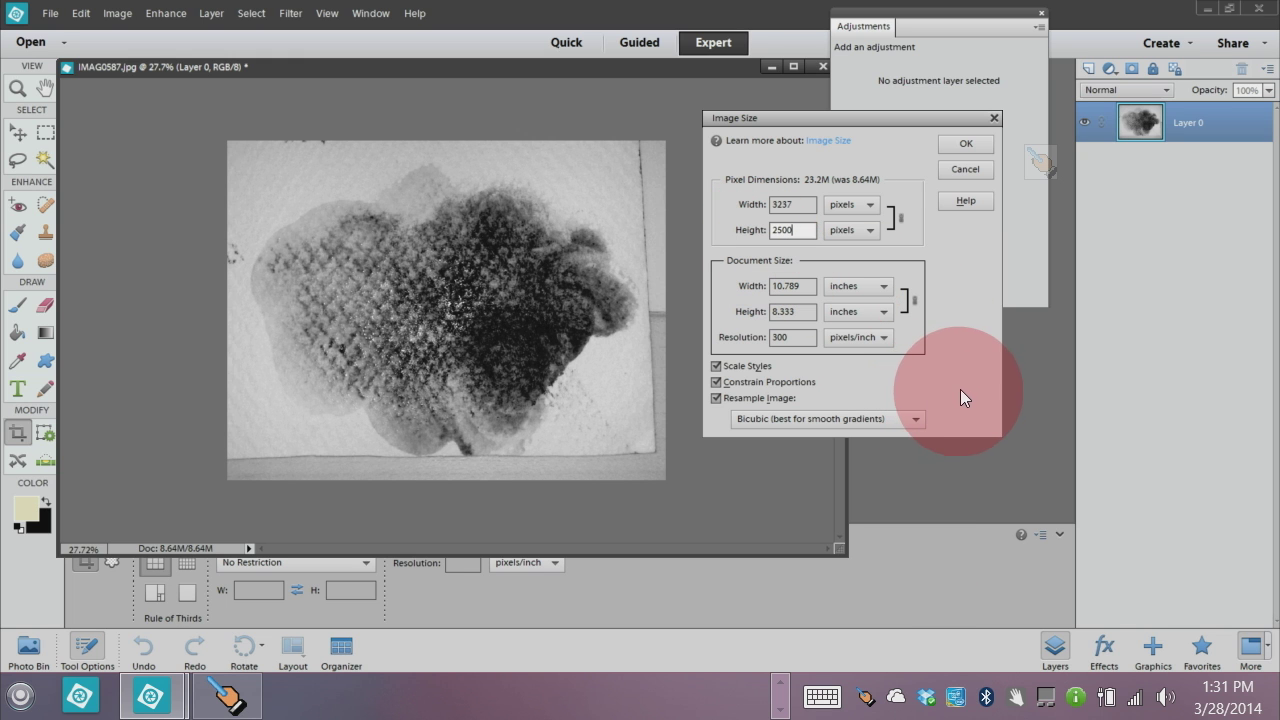
double_click(785, 205)
type("2500")
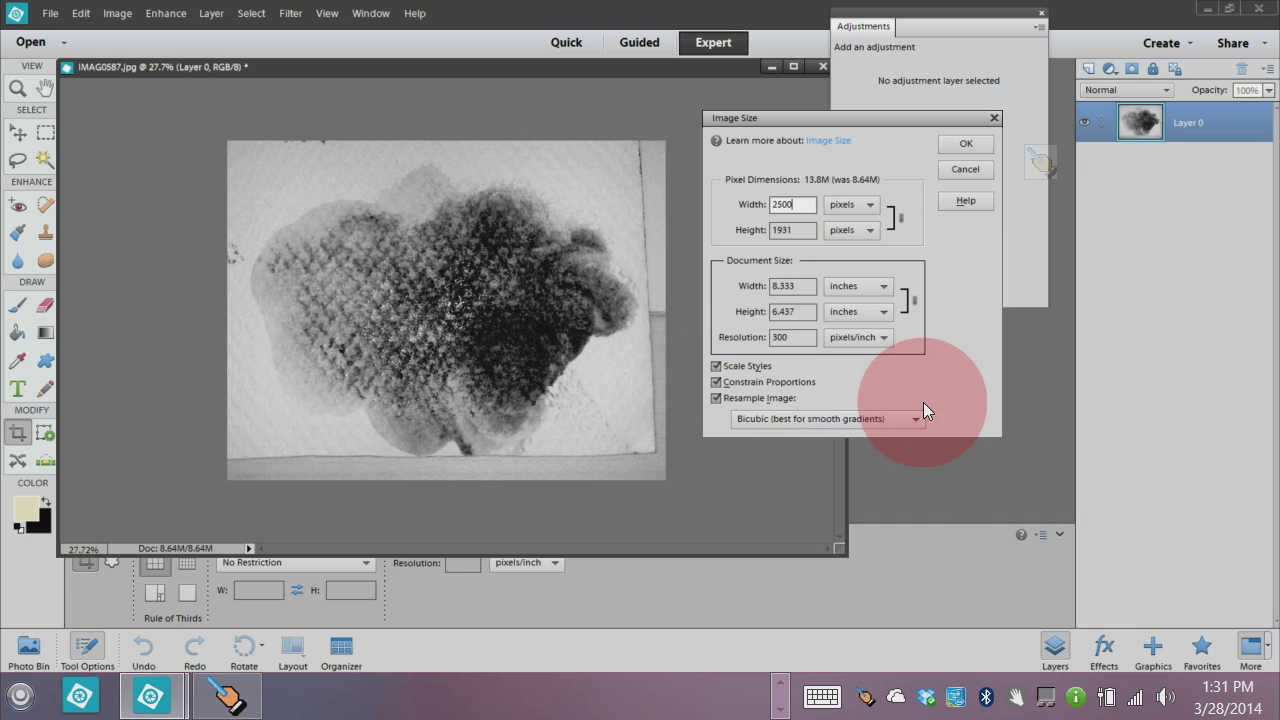
left_click(966, 147)
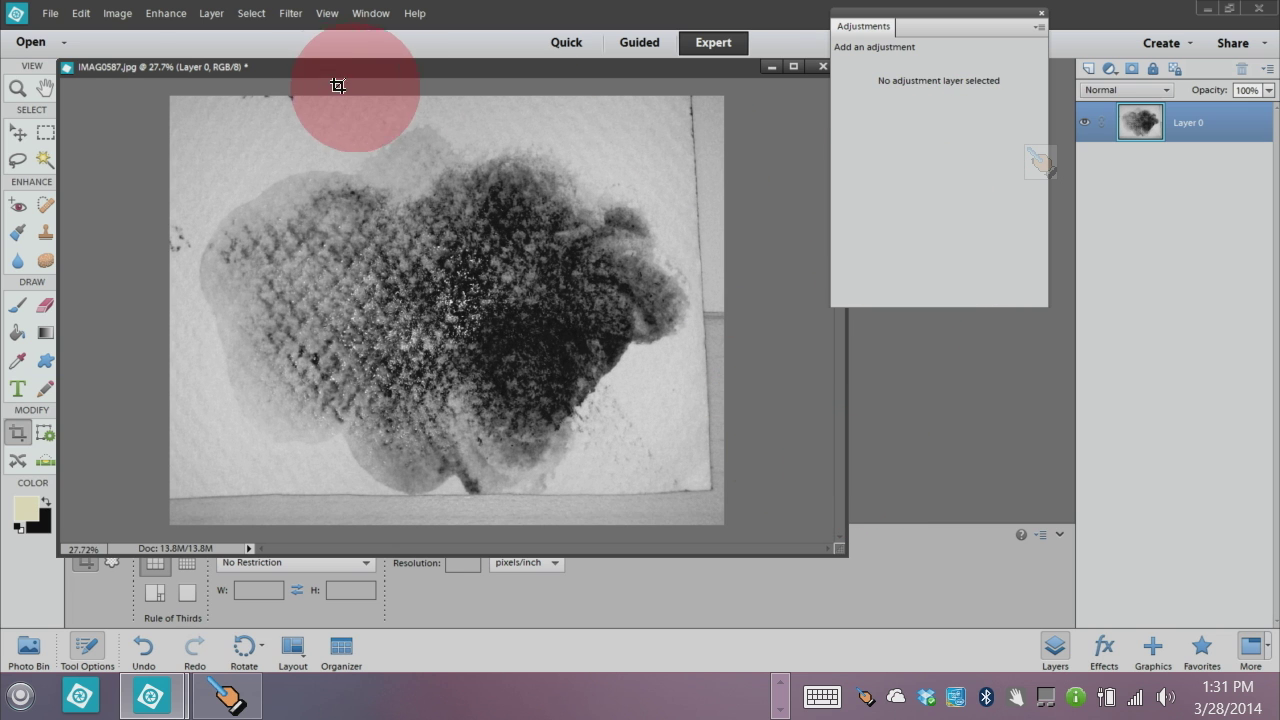
- Add a Levels 1 adjustment layer, sample the black point from the smear, and set white input to 252
left_click(211, 14)
mouse_move(262, 168)
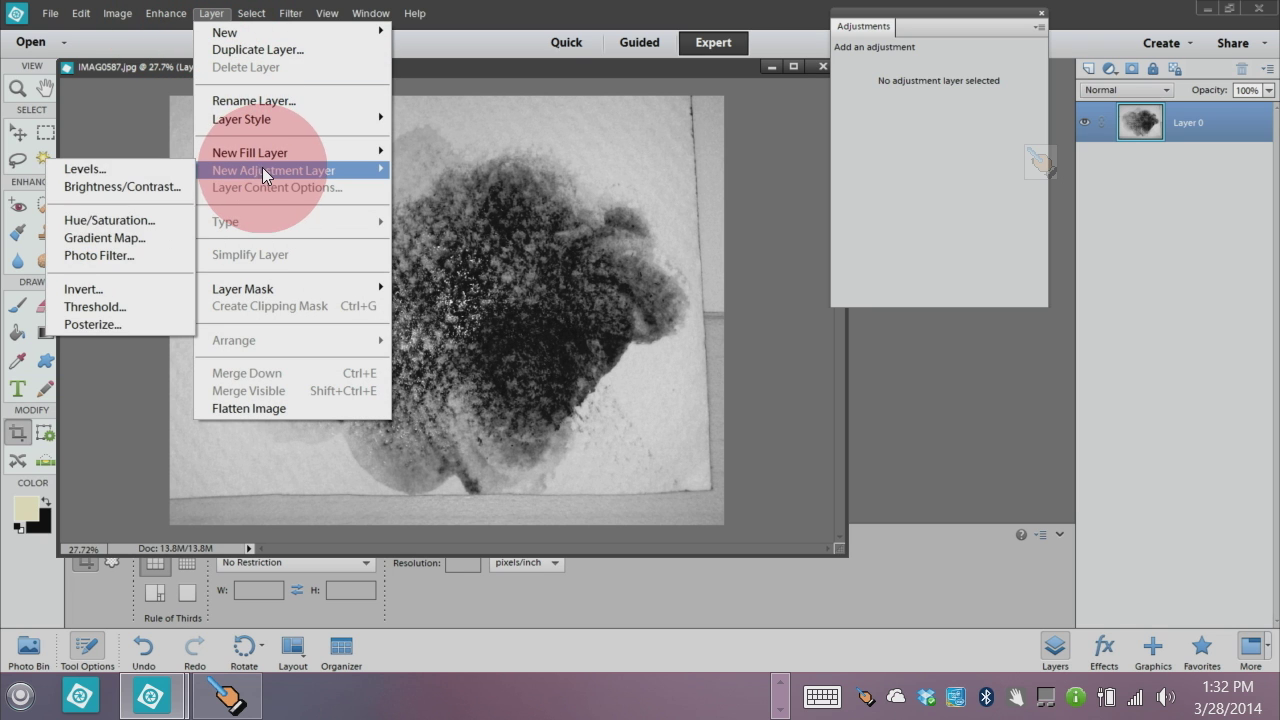
left_click(177, 166)
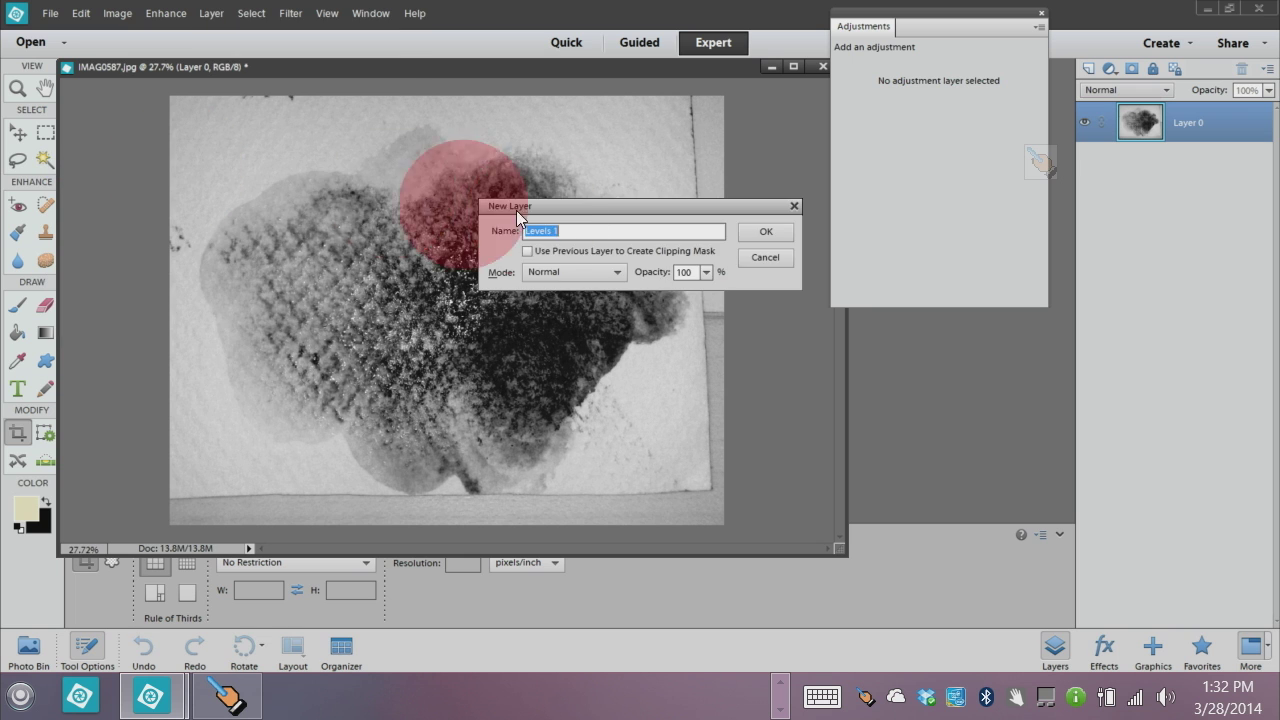
left_click(751, 236)
left_click(1020, 83)
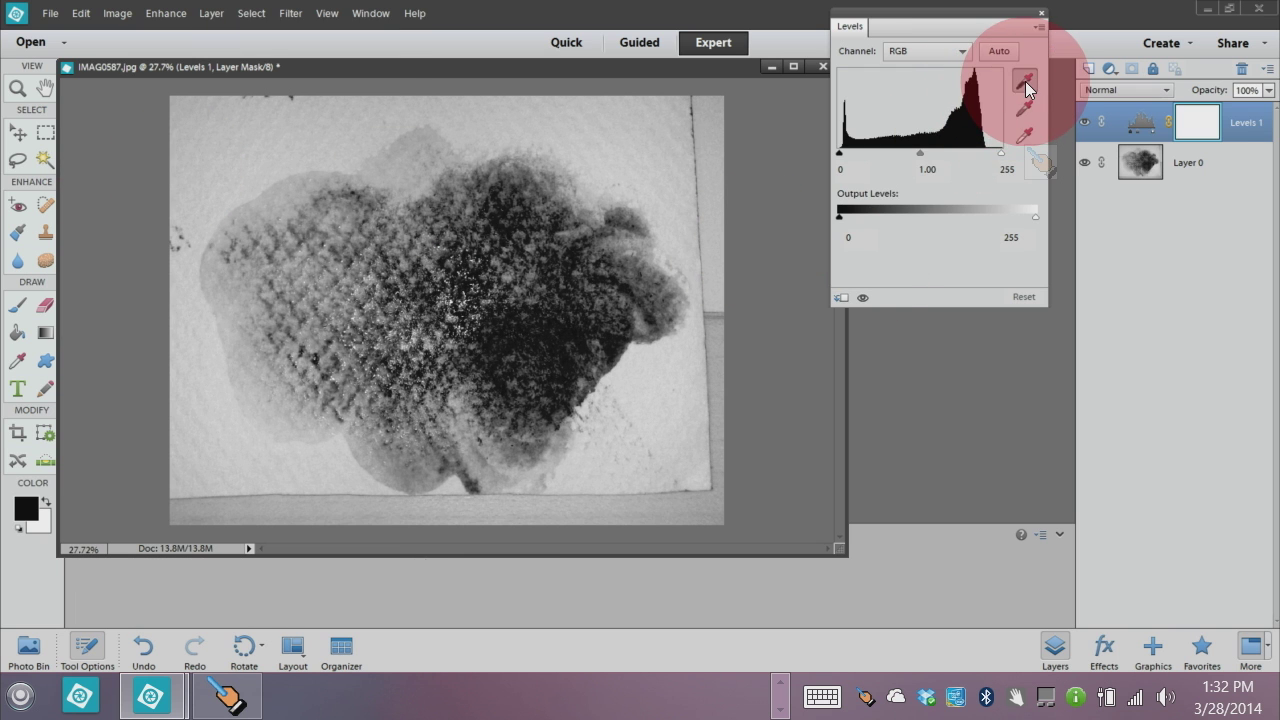
left_click(515, 325)
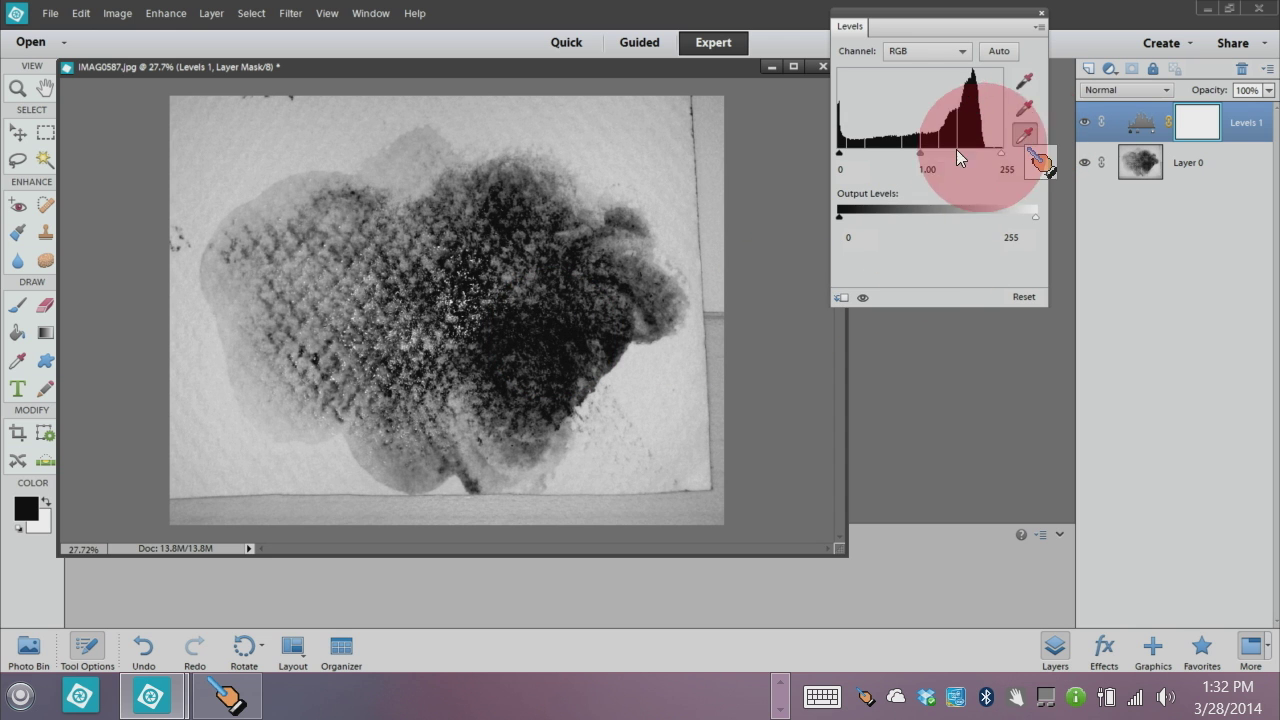
left_click(316, 136)
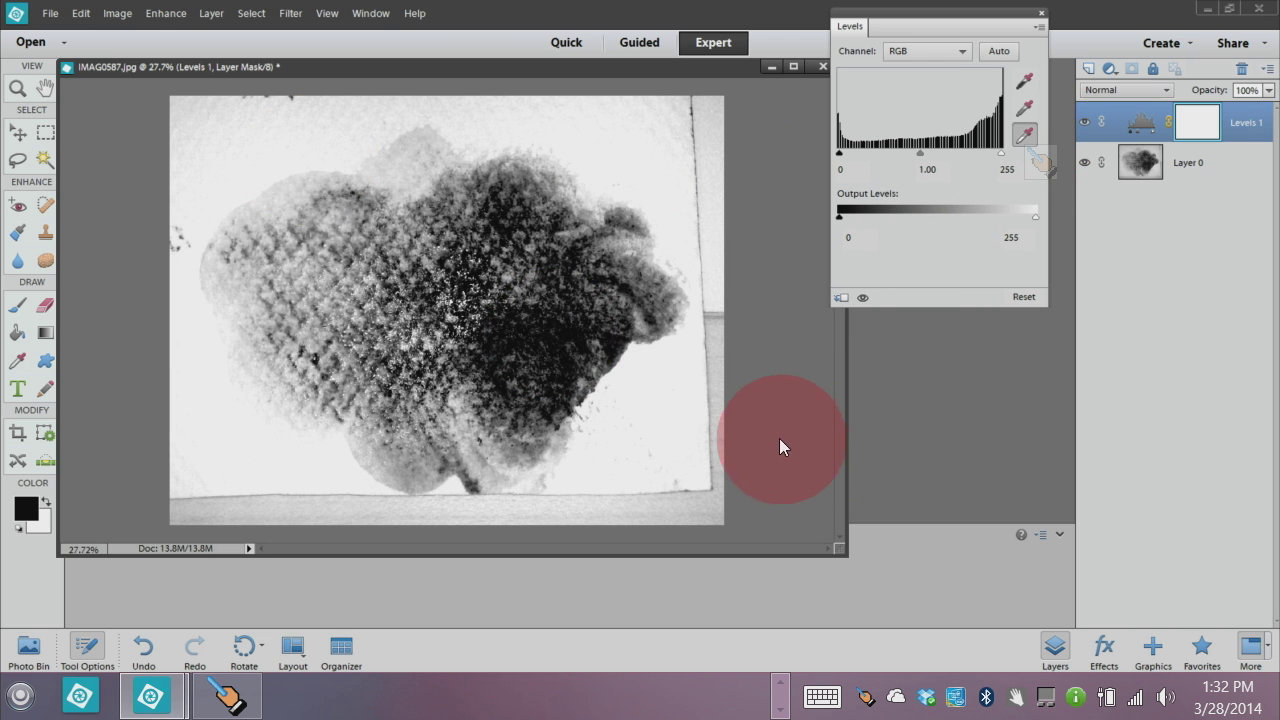
mouse_move(1001, 153)
left_mouse_down()
mouse_move(958, 157)
mouse_move(1009, 162)
mouse_move(998, 156)
left_mouse_up()
- Merge the Levels 1 adjustment layer down into Layer 0
left_click(1124, 94)
left_click(1242, 125)
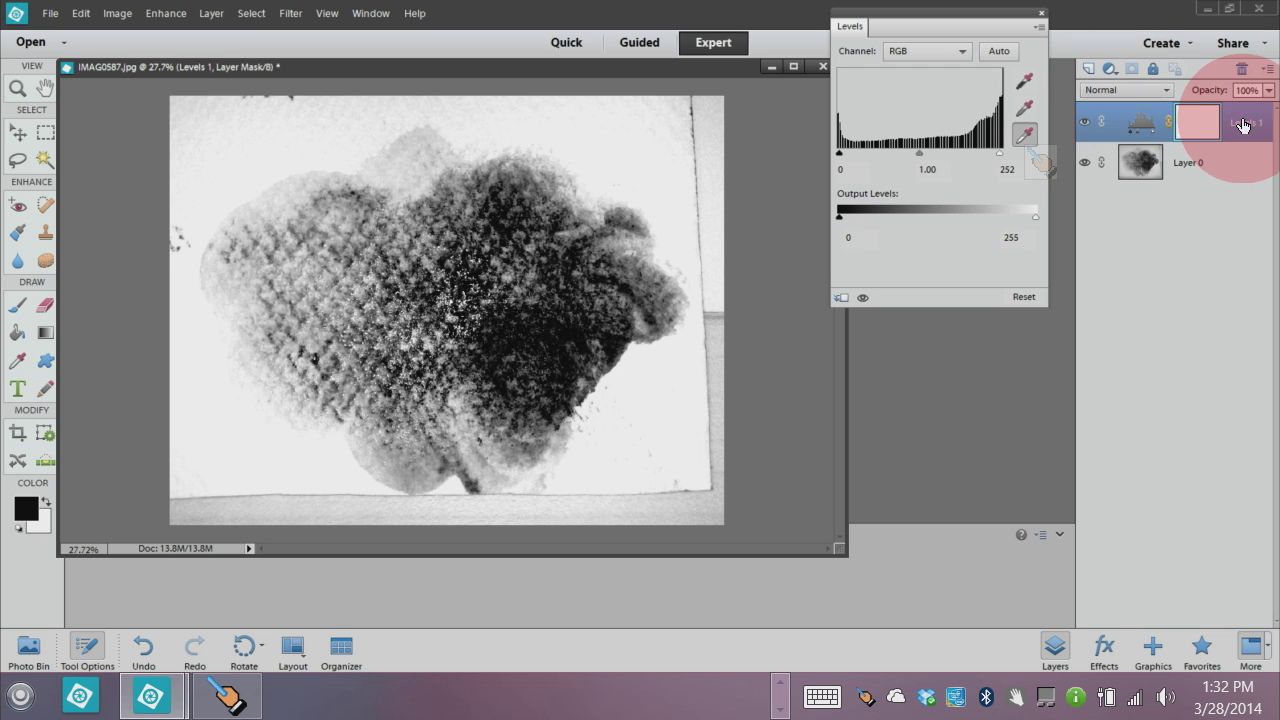
right_click(1243, 124)
left_click(1237, 406)
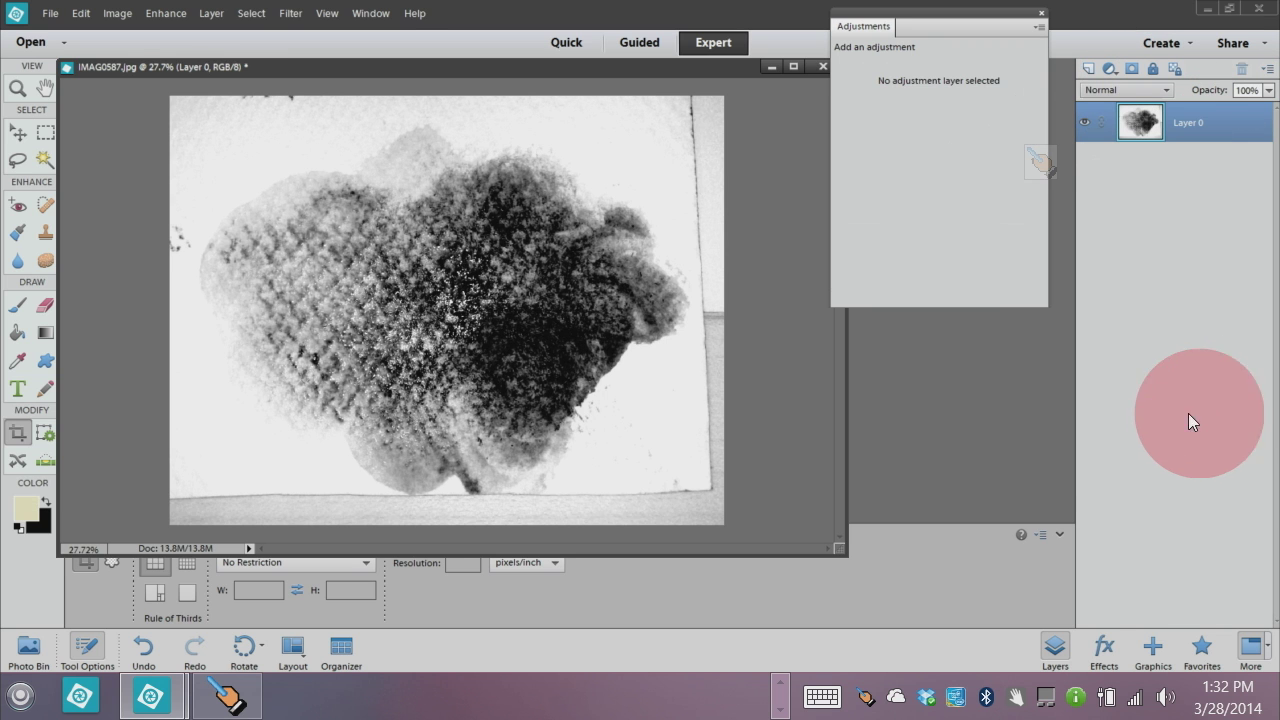
left_click(904, 456)
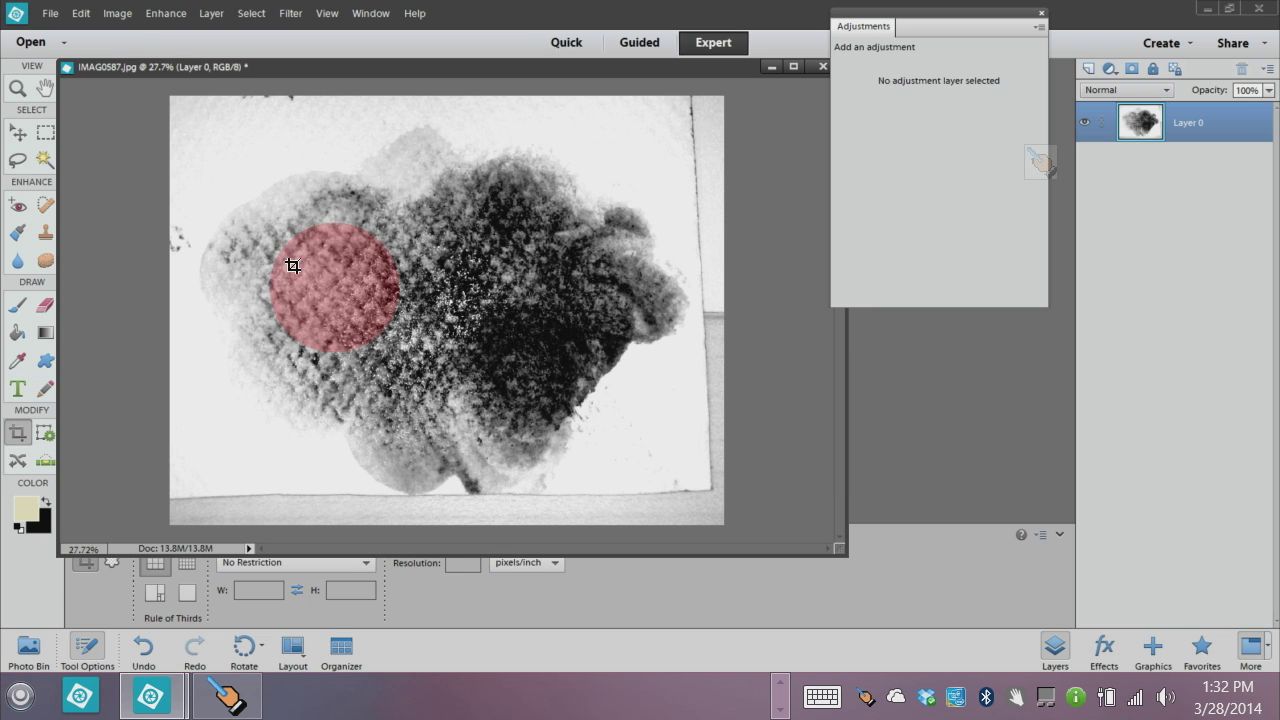
- Define a new brush from the smear image named 'watercolor brush'
left_click(81, 20)
left_click(147, 273)
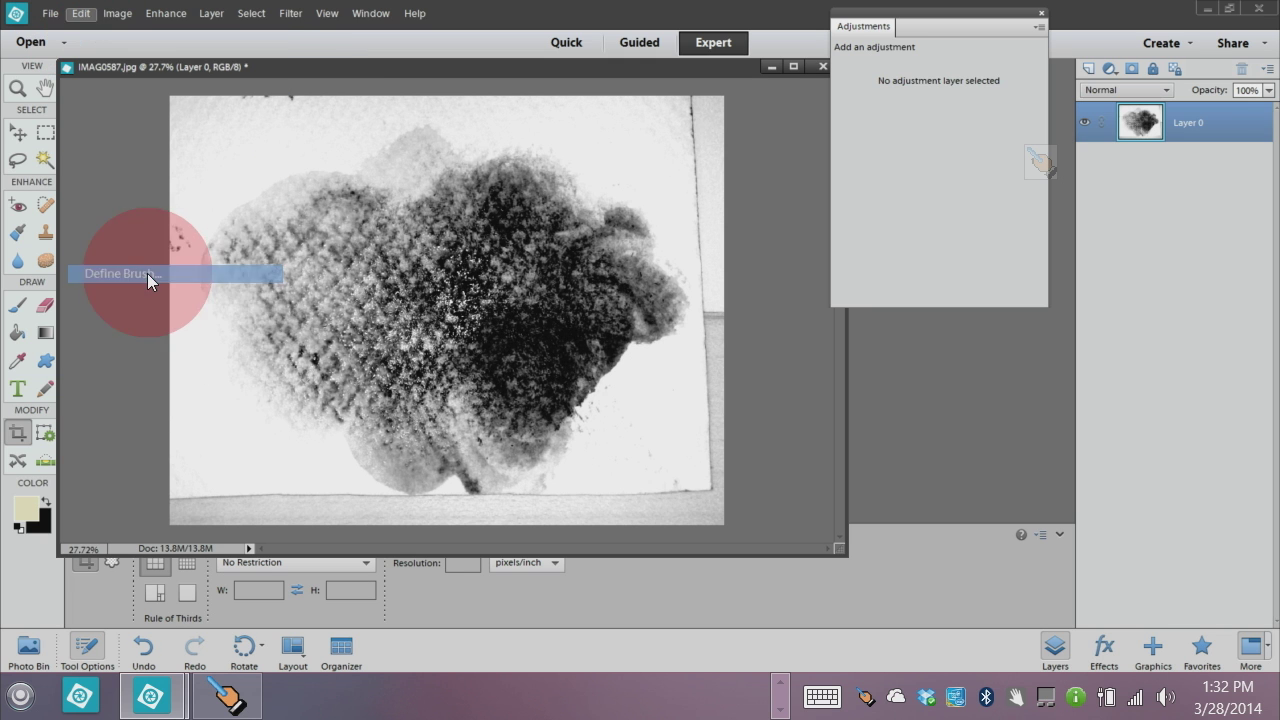
type("watercolor brush")
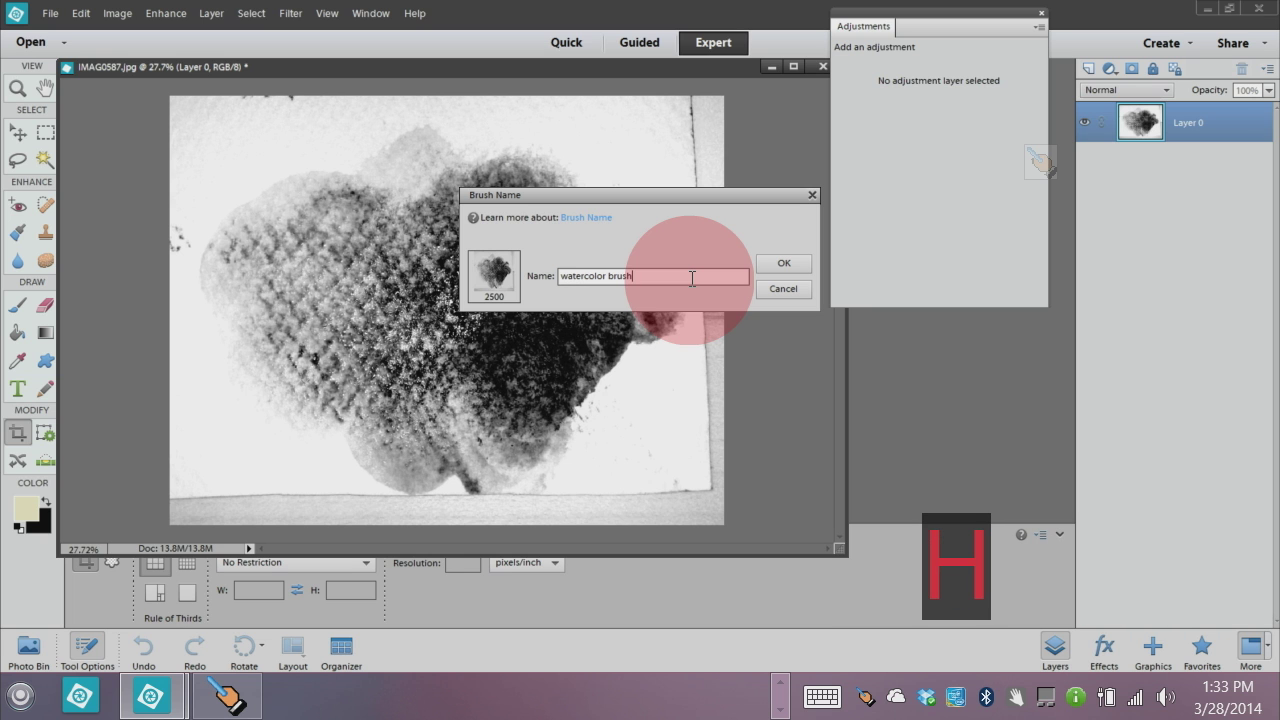
left_click(782, 265)
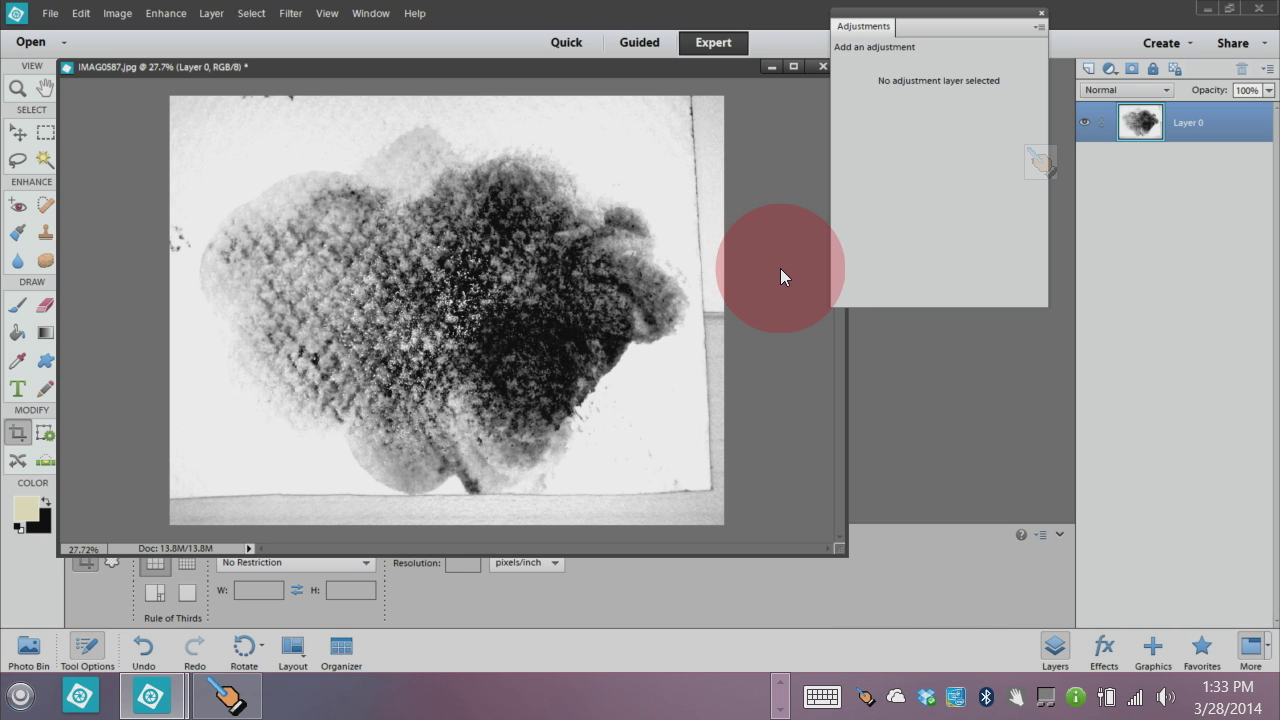
- Minimize the smear photo and create the blank document Untitled-1 in an enlarged window
left_click(772, 67)
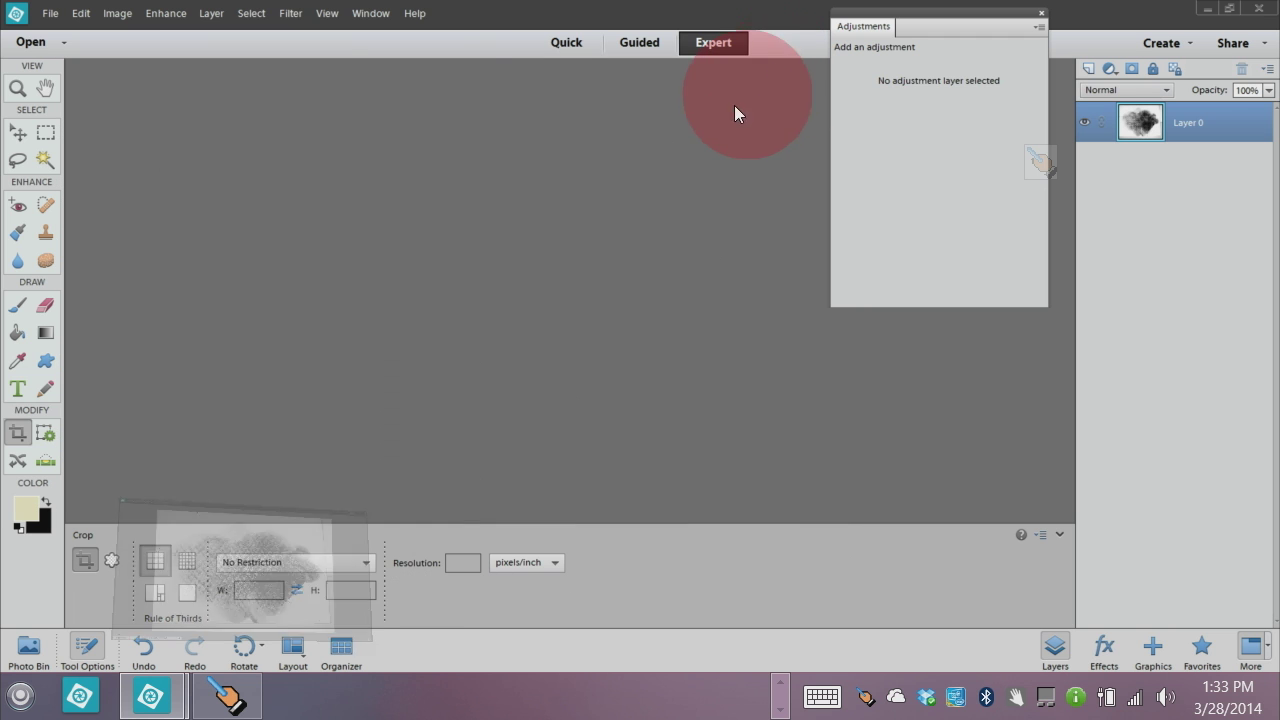
left_click(49, 13)
mouse_move(89, 30)
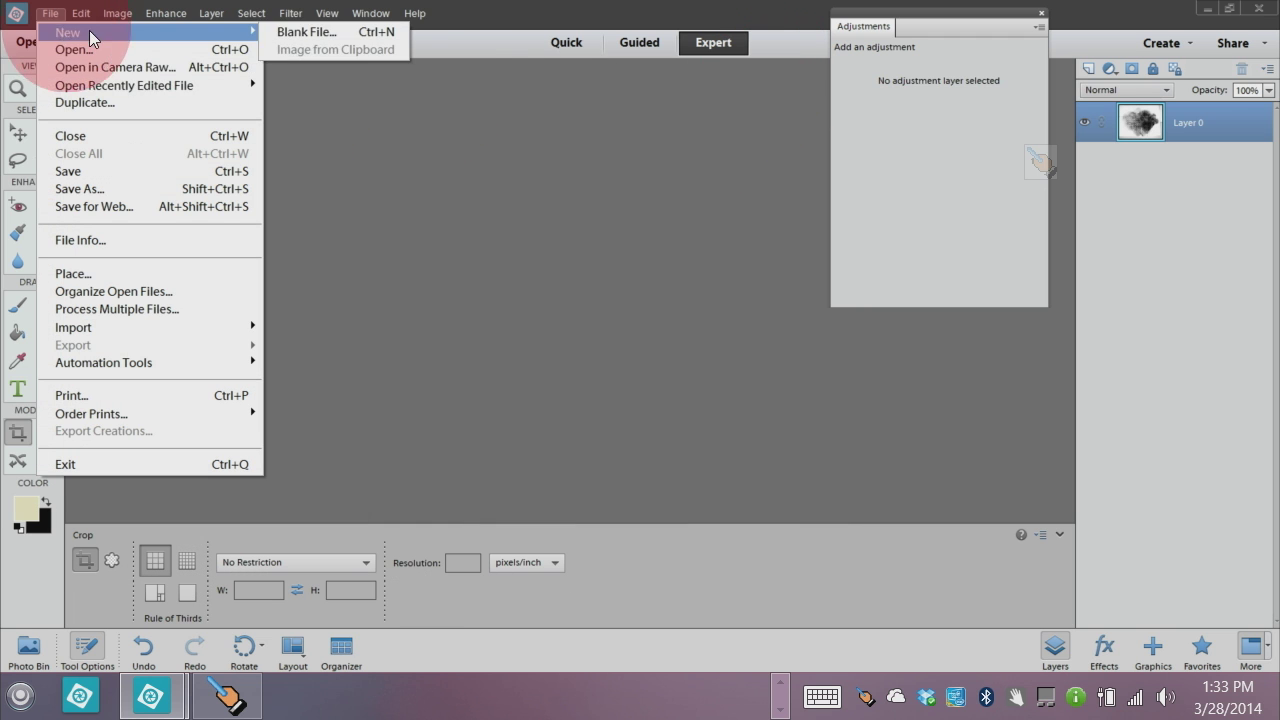
left_click(339, 34)
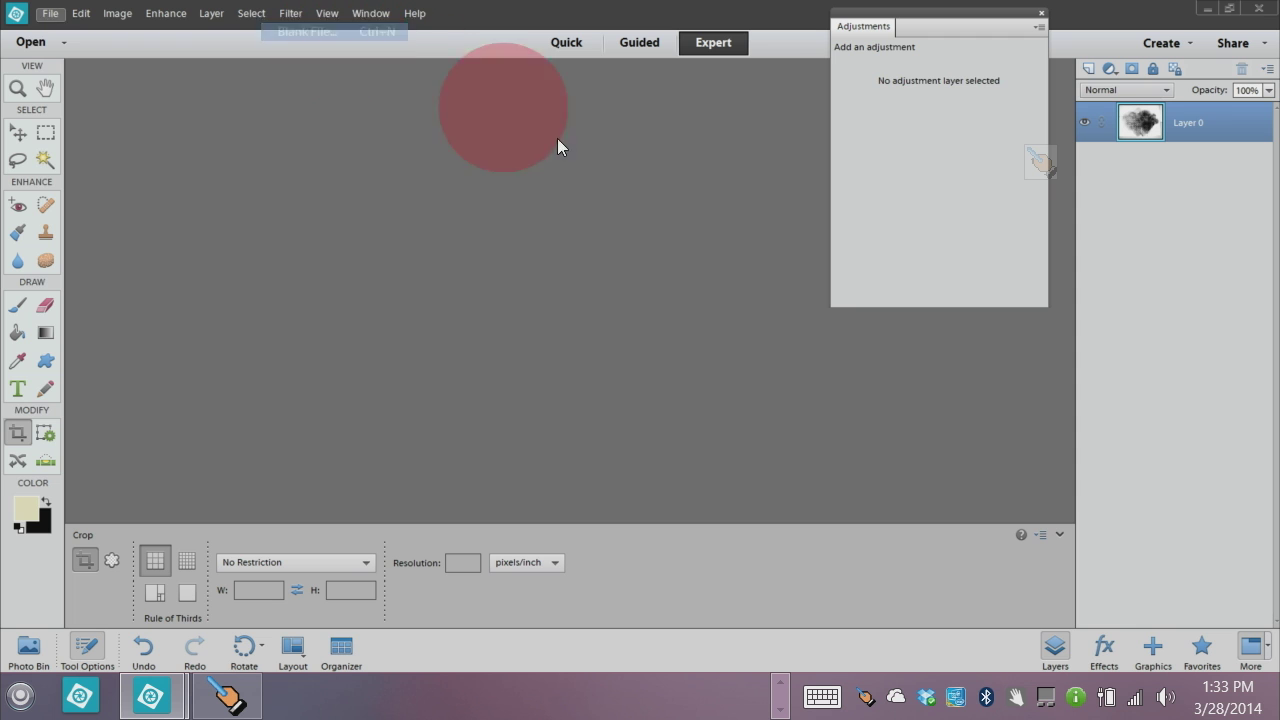
left_click(777, 186)
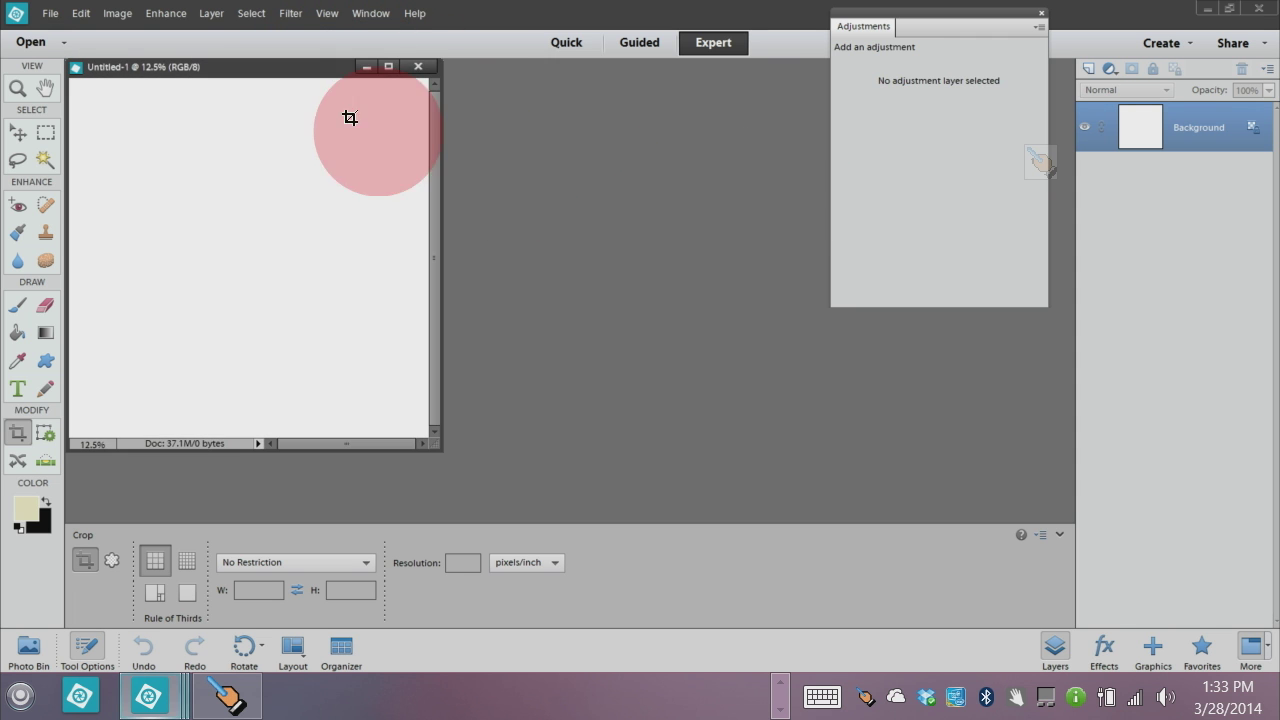
left_click_drag(295, 70, 503, 99)
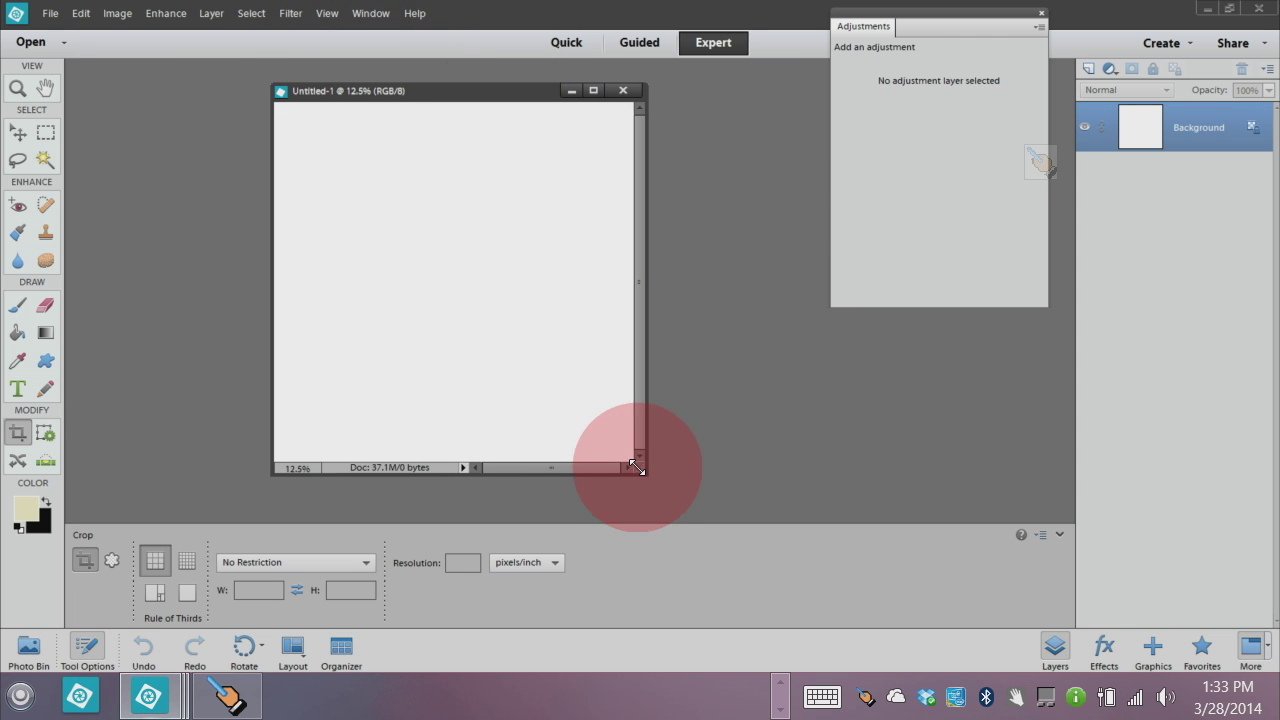
left_click_drag(632, 468, 834, 562)
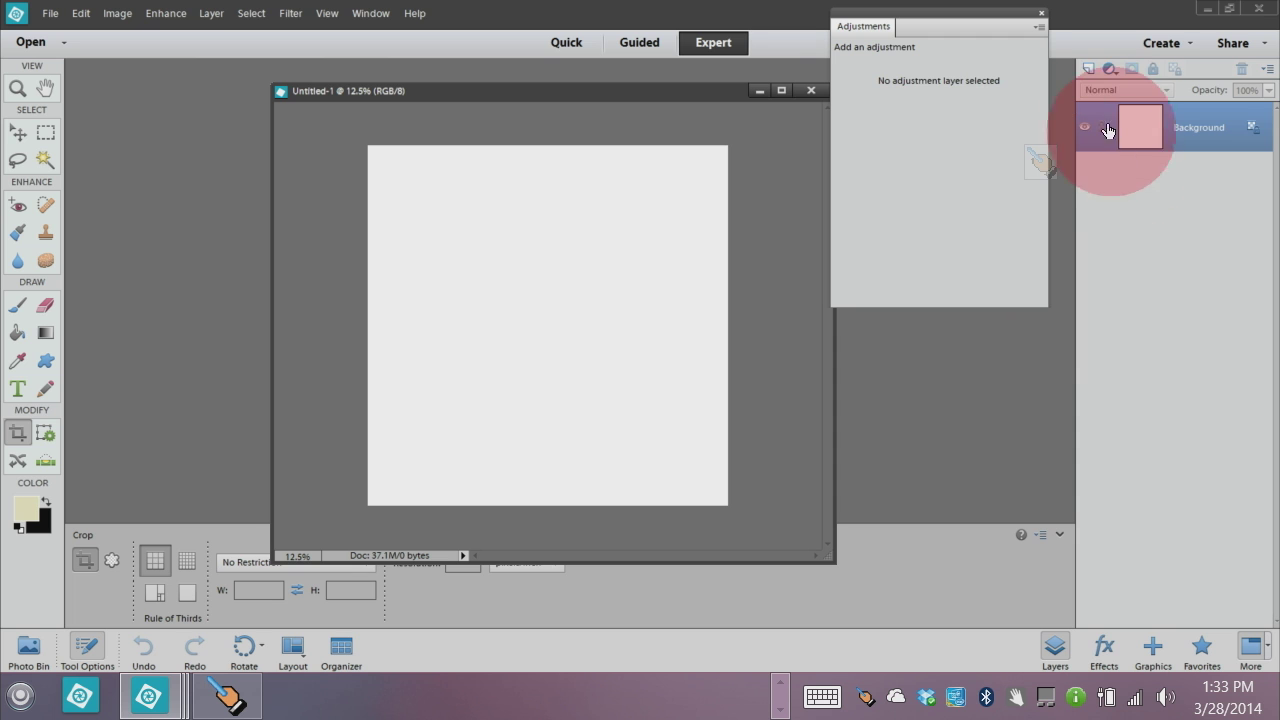
- Add an empty Layer 1 above the Background and make black the foreground colour
left_click(1093, 74)
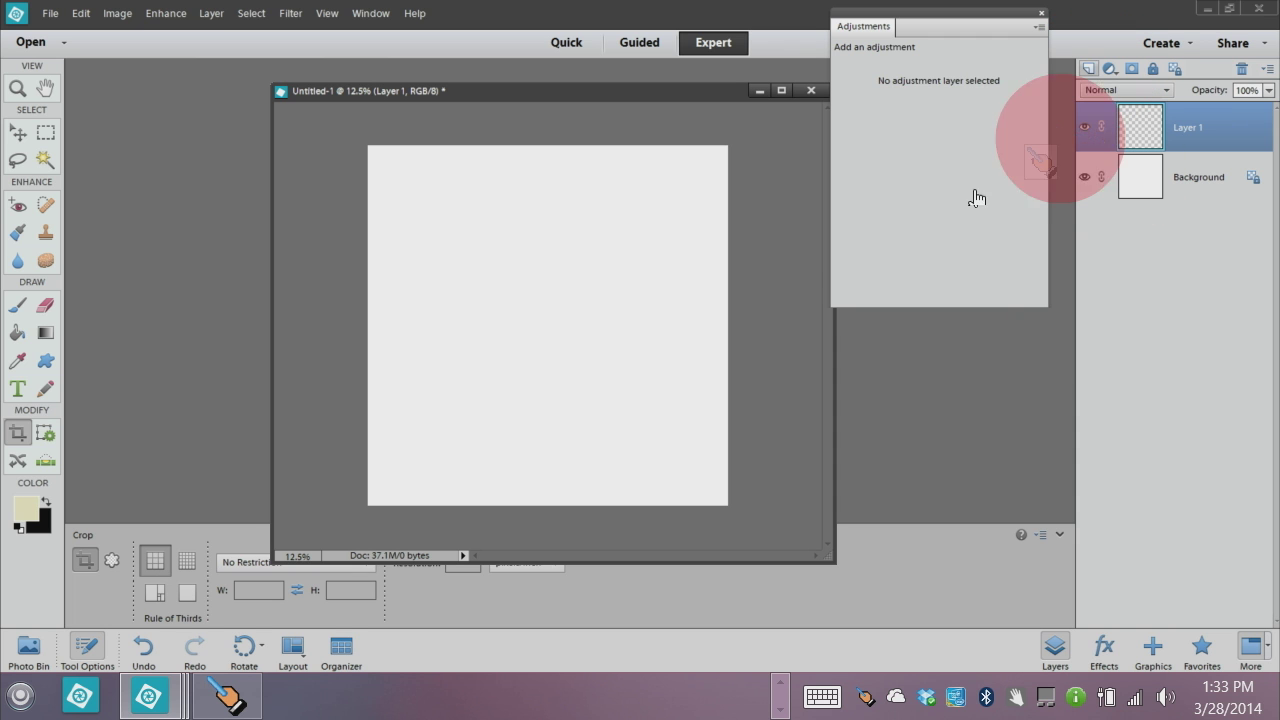
left_click(45, 500)
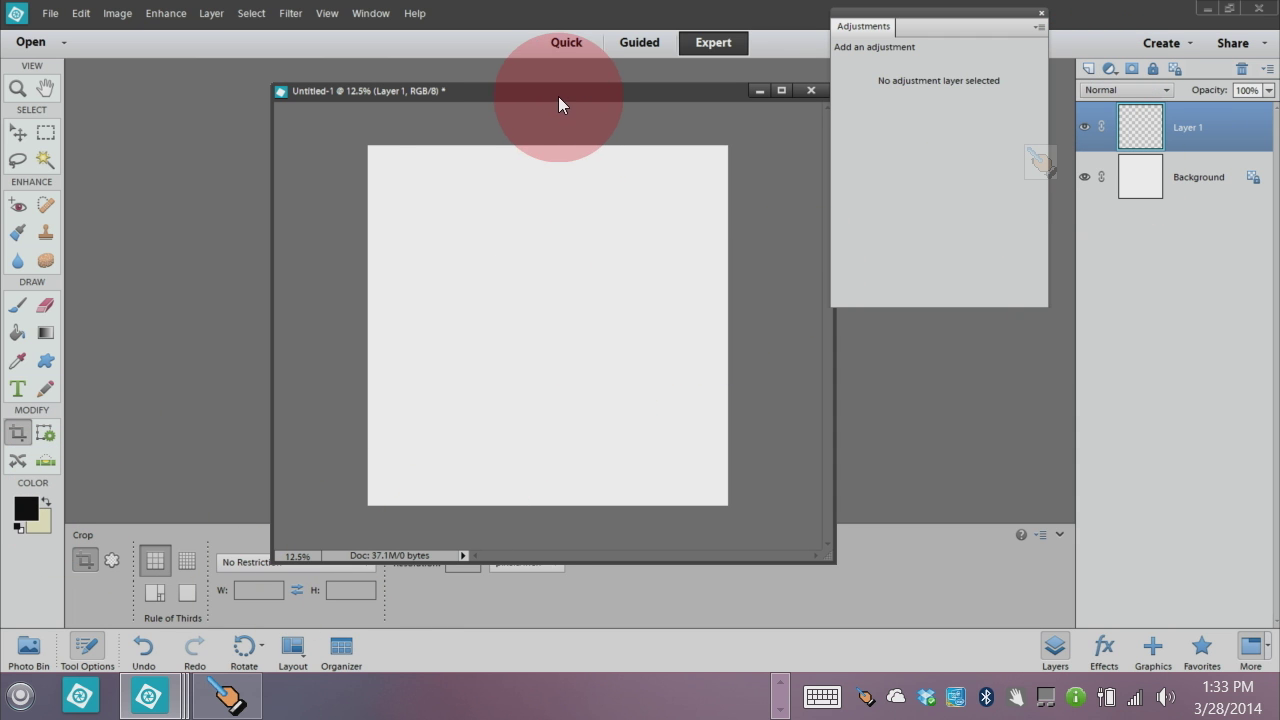
left_click_drag(558, 96, 565, 51)
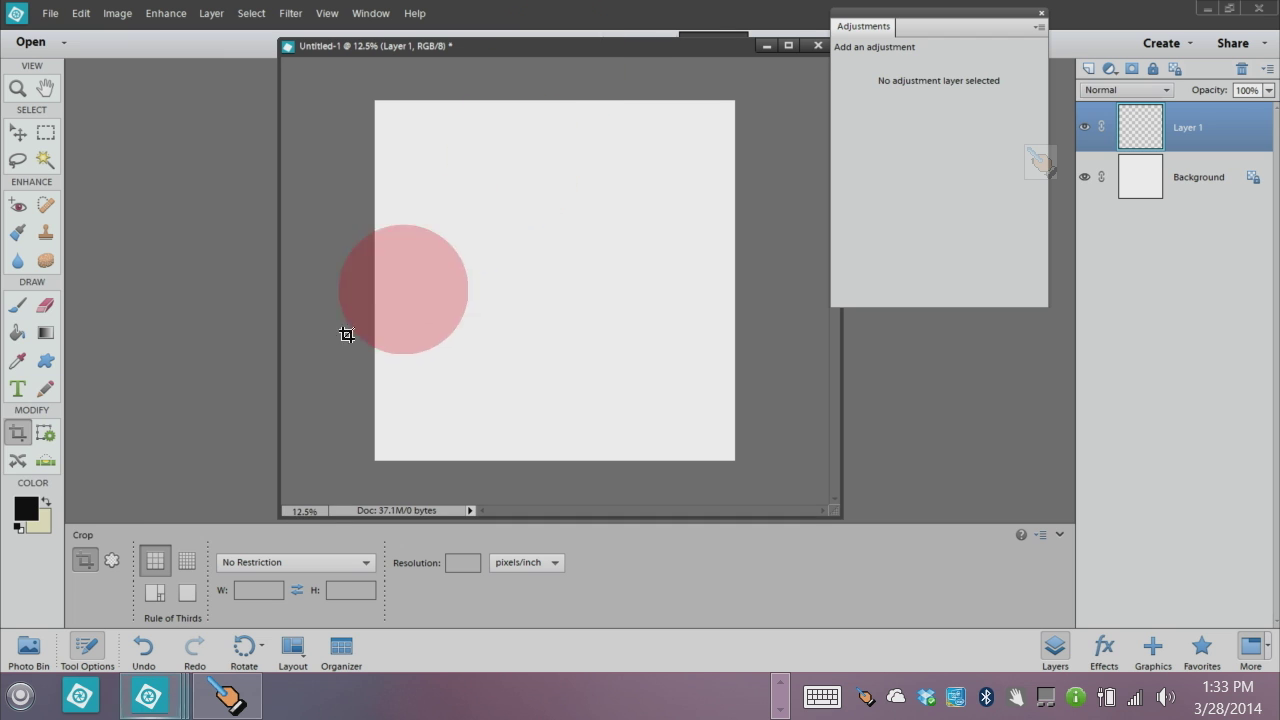
- Stamp the 2500 px watercolor brush once near the centre of Layer 1
left_click(18, 307)
left_click(374, 564)
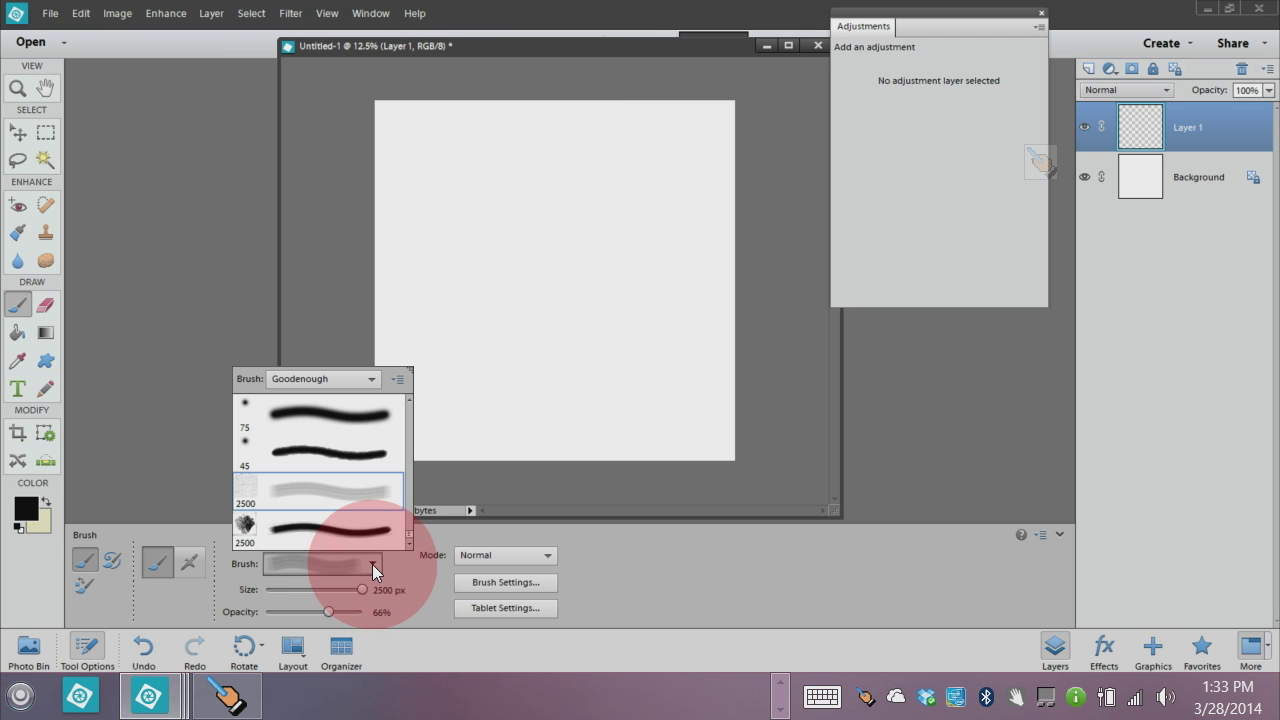
left_click(250, 525)
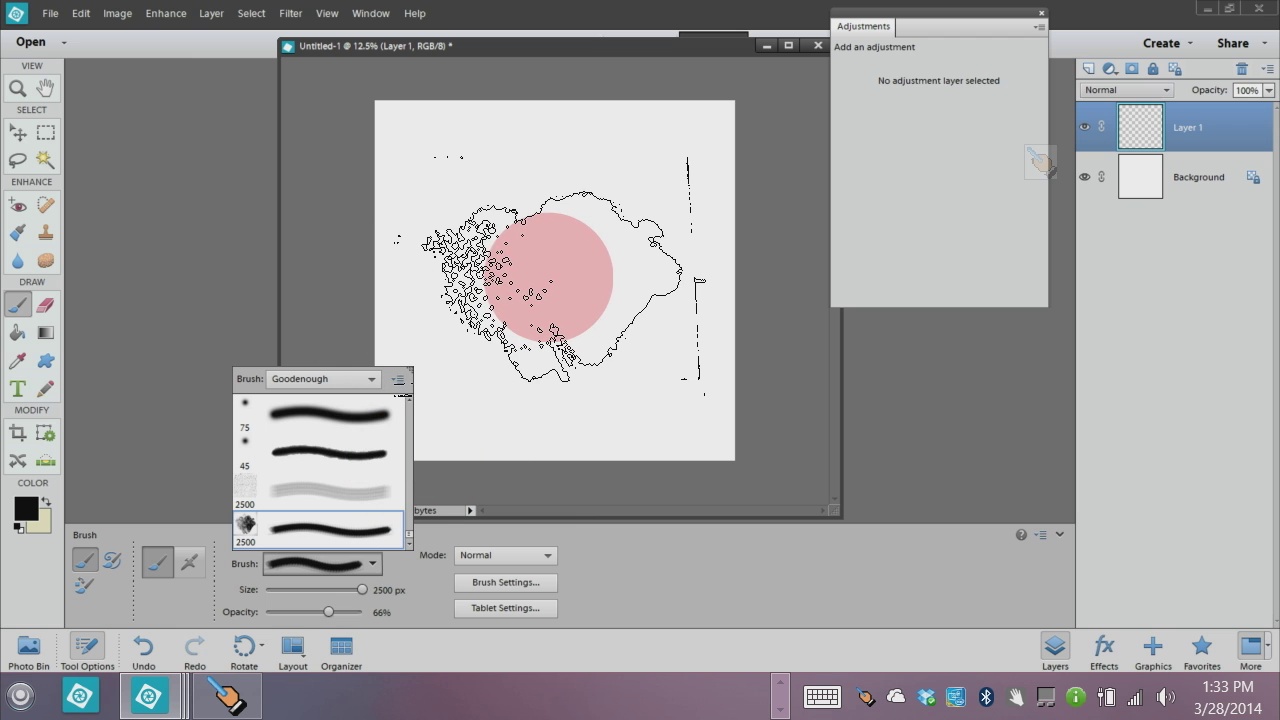
left_click(550, 277)
left_click(550, 277)
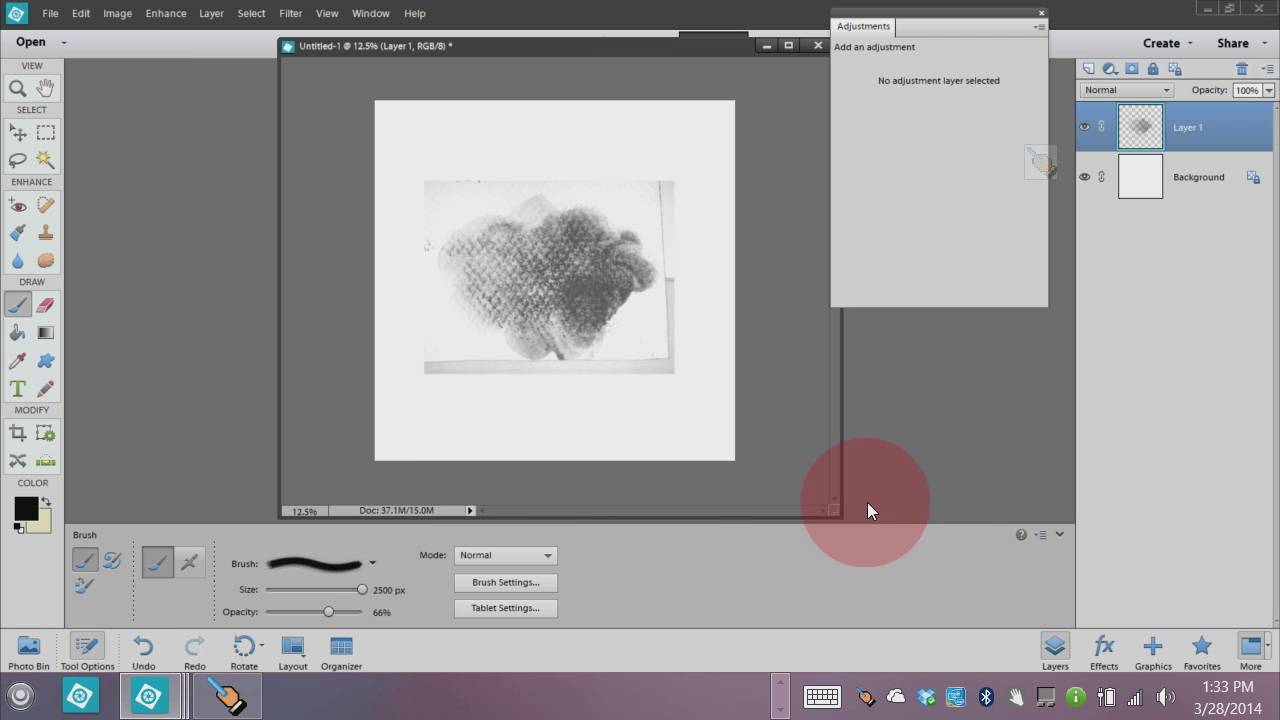
scroll(853, 533, "up", 3)
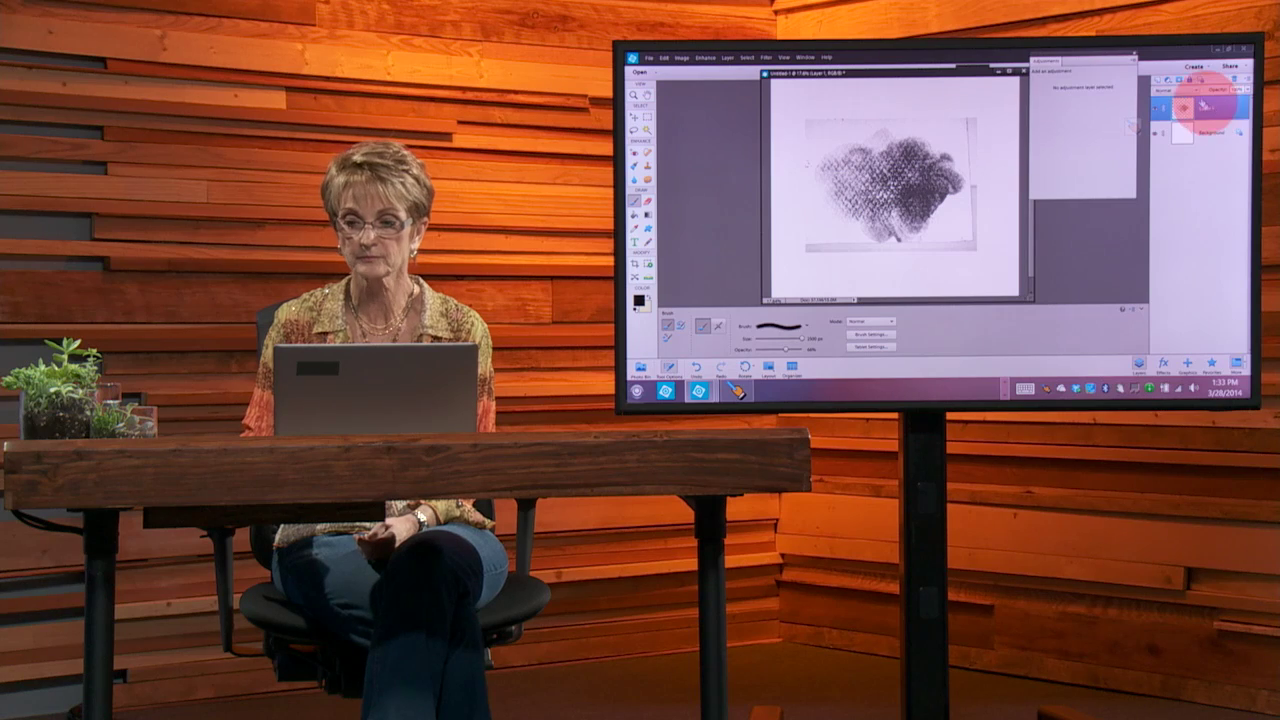
- Attach a white layer mask to Layer 1, which holds the stamped grey watercolour smear
left_click(1183, 76)
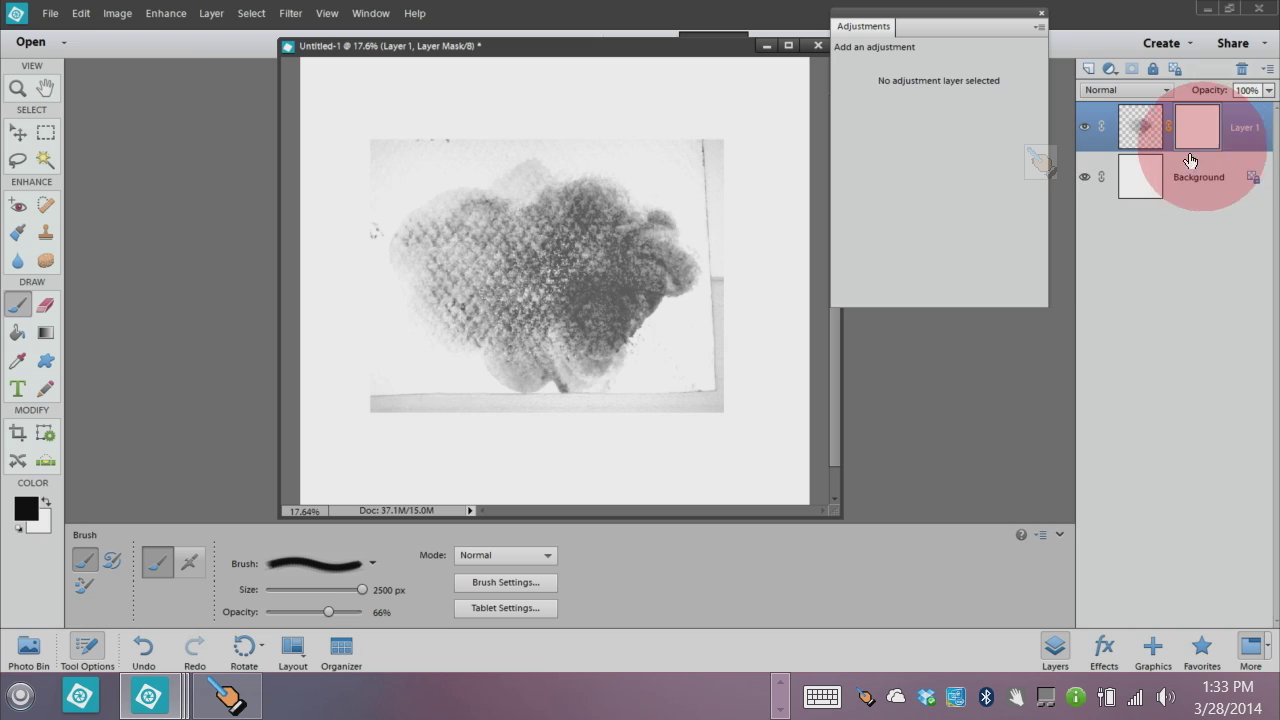
mouse_move(729, 386)
left_mouse_down()
mouse_move(480, 471)
mouse_move(413, 413)
mouse_move(591, 329)
mouse_move(586, 371)
mouse_move(578, 325)
mouse_move(357, 329)
left_mouse_up()
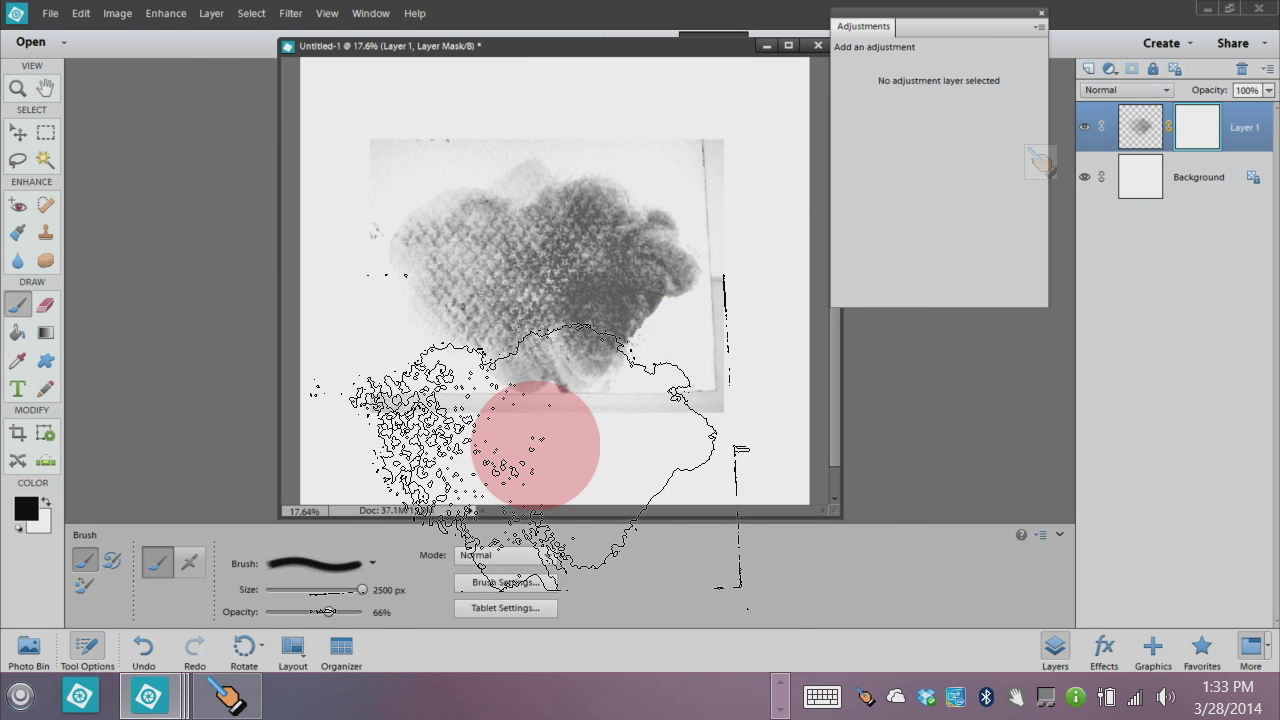
- Paint black on Layer 1's mask with the enlarged 75 px soft brush to hide the lower-left border strip
left_click(372, 564)
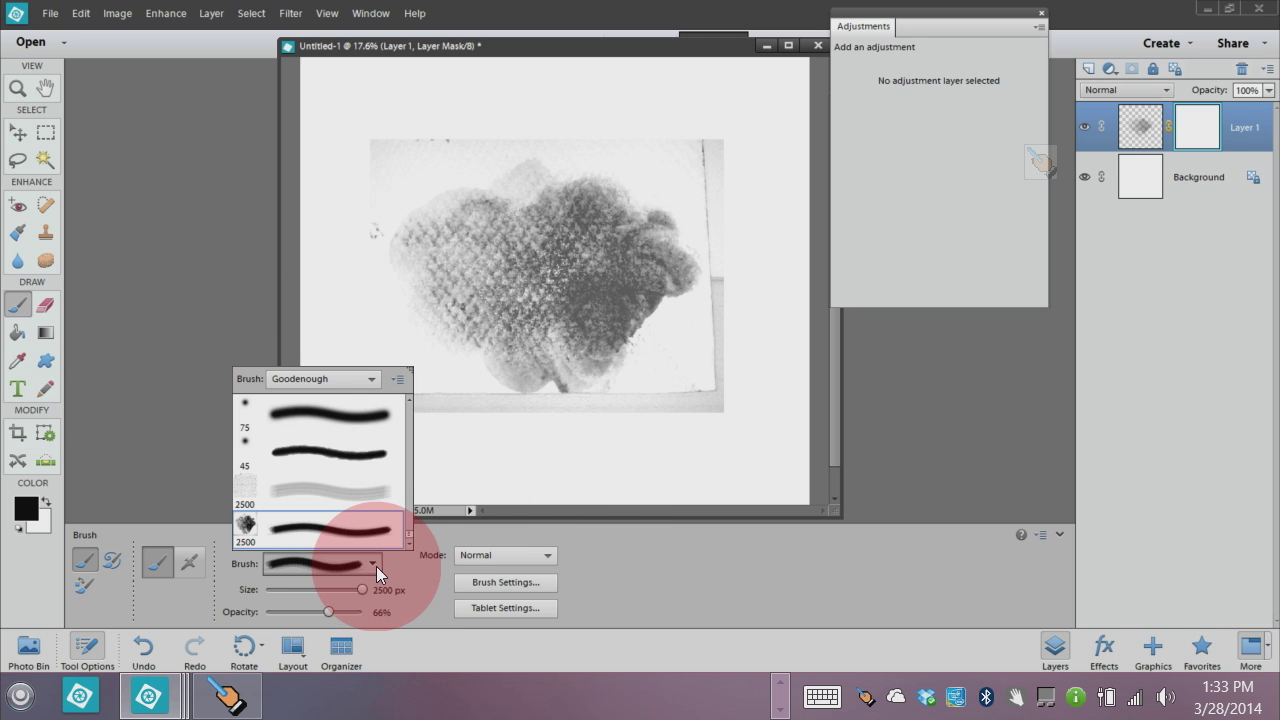
left_click(309, 417)
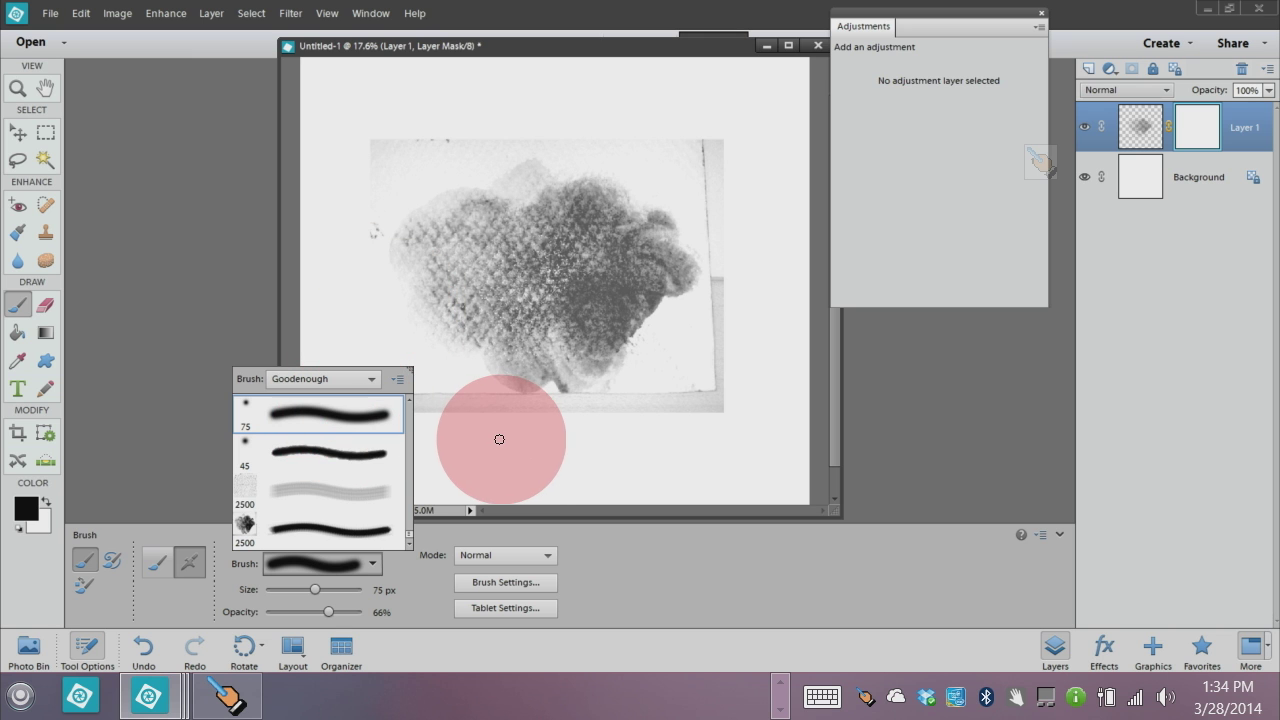
key("bracketright")
key("bracketright")
key("bracketright")
key("bracketright")
key("bracketright")
key("bracketright")
key("bracketright")
key("bracketright")
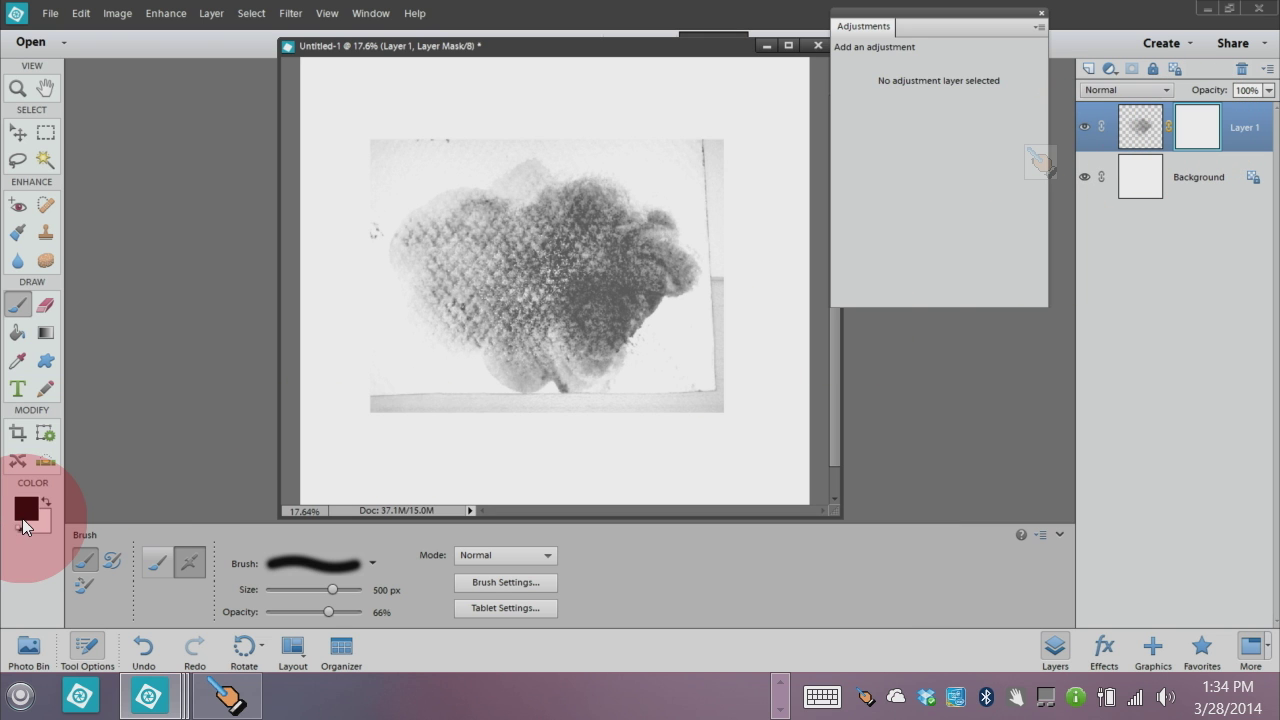
left_click(19, 527)
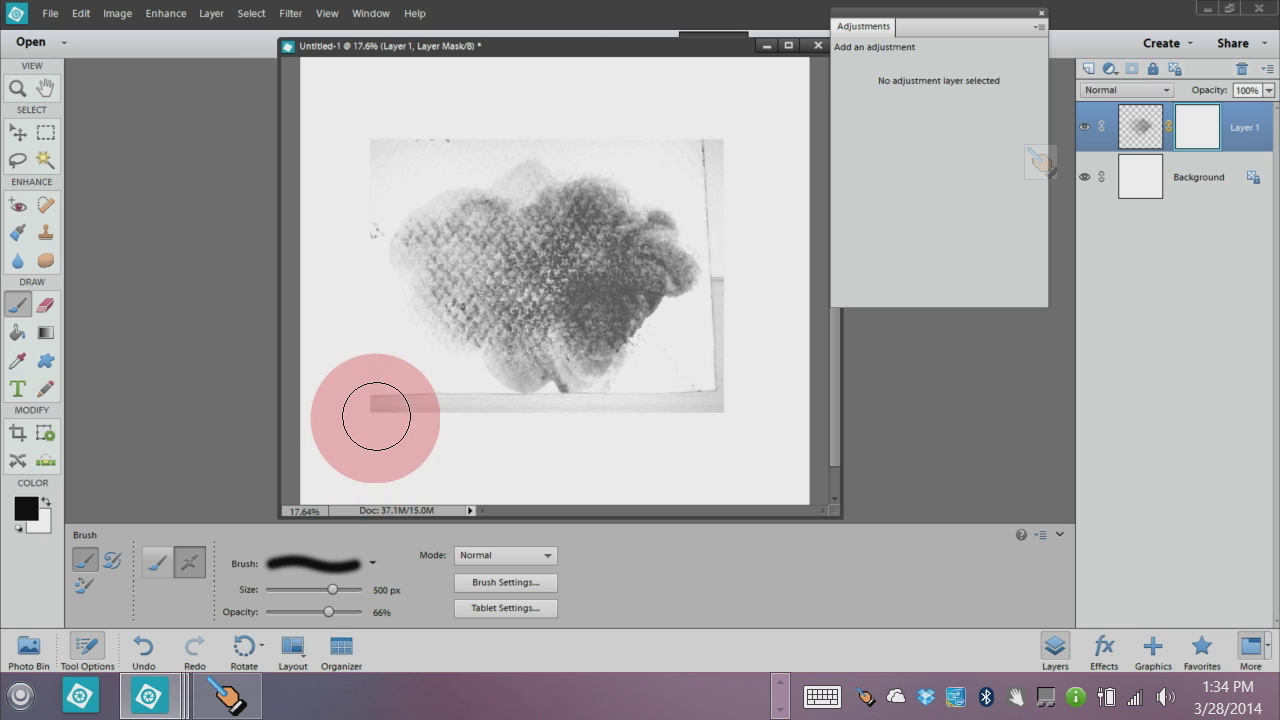
mouse_move(386, 410)
left_mouse_down()
mouse_move(366, 410)
mouse_move(411, 400)
mouse_move(395, 405)
left_mouse_up()
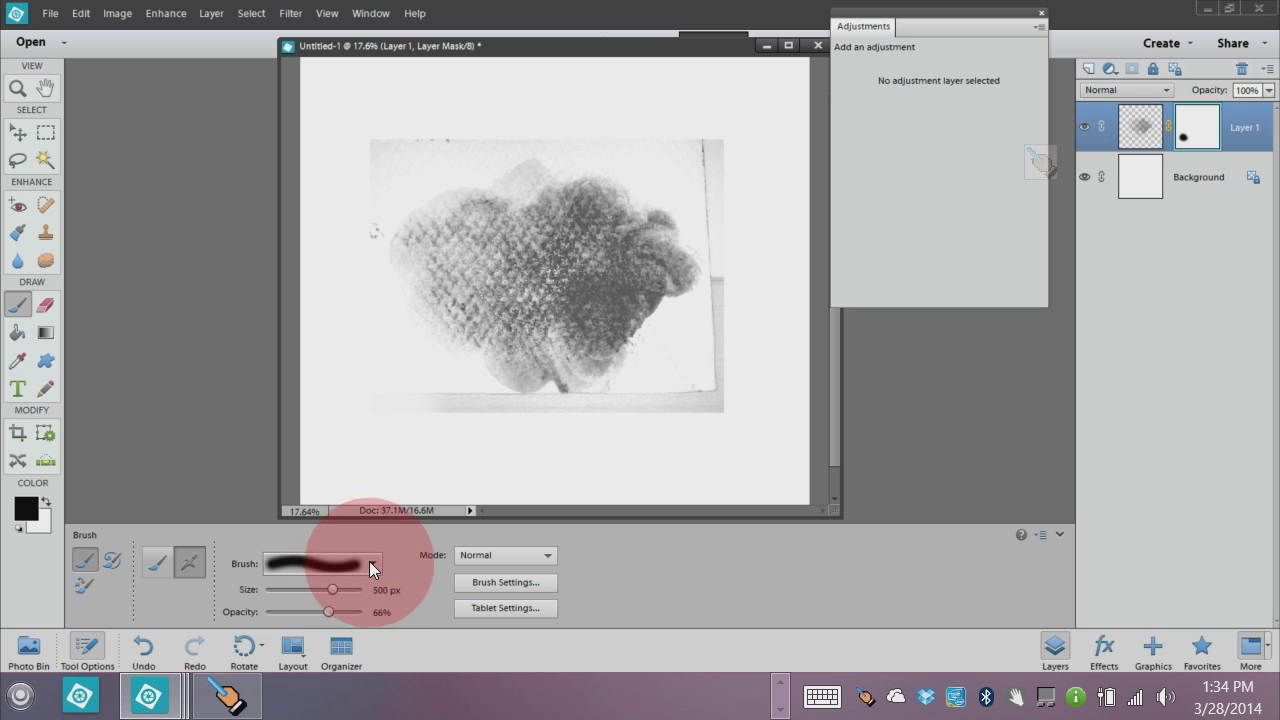
- Switch to the 5 px hard round brush and raise its size to about 53 px
left_click(371, 563)
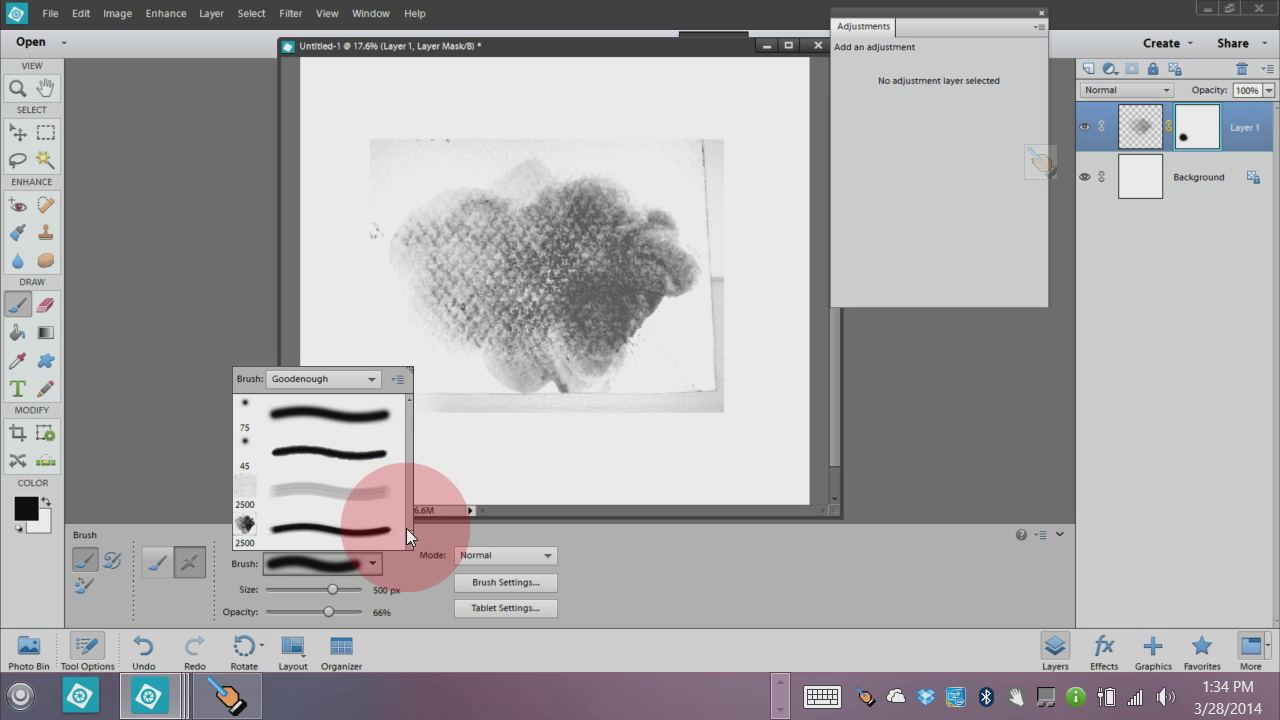
scroll(406, 528, "down", 5)
left_click_drag(412, 522, 407, 400)
left_click(333, 500)
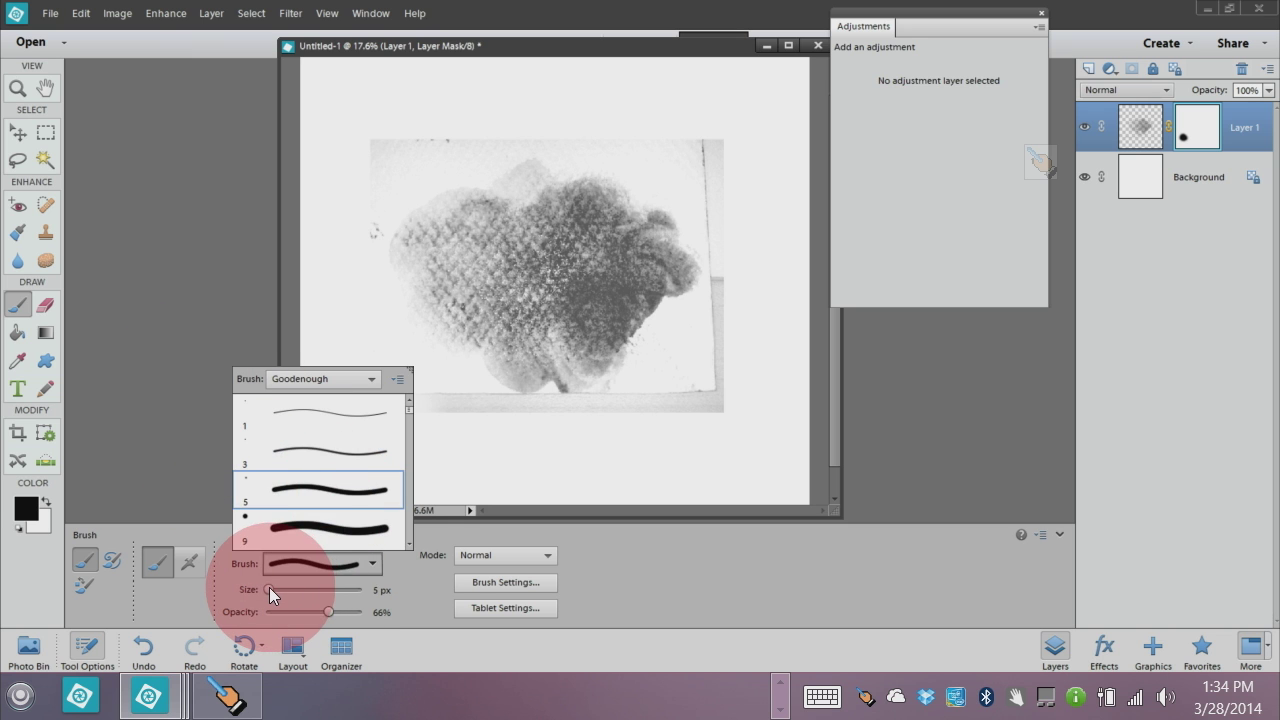
left_click_drag(269, 587, 304, 588)
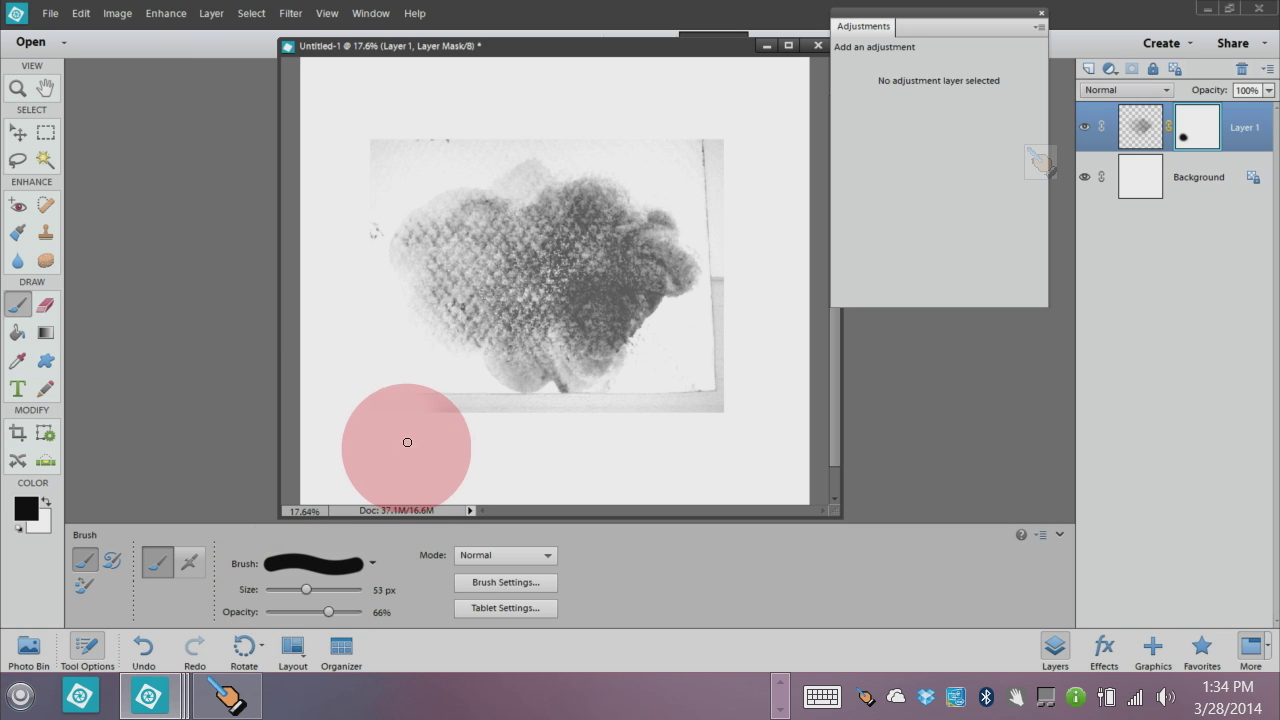